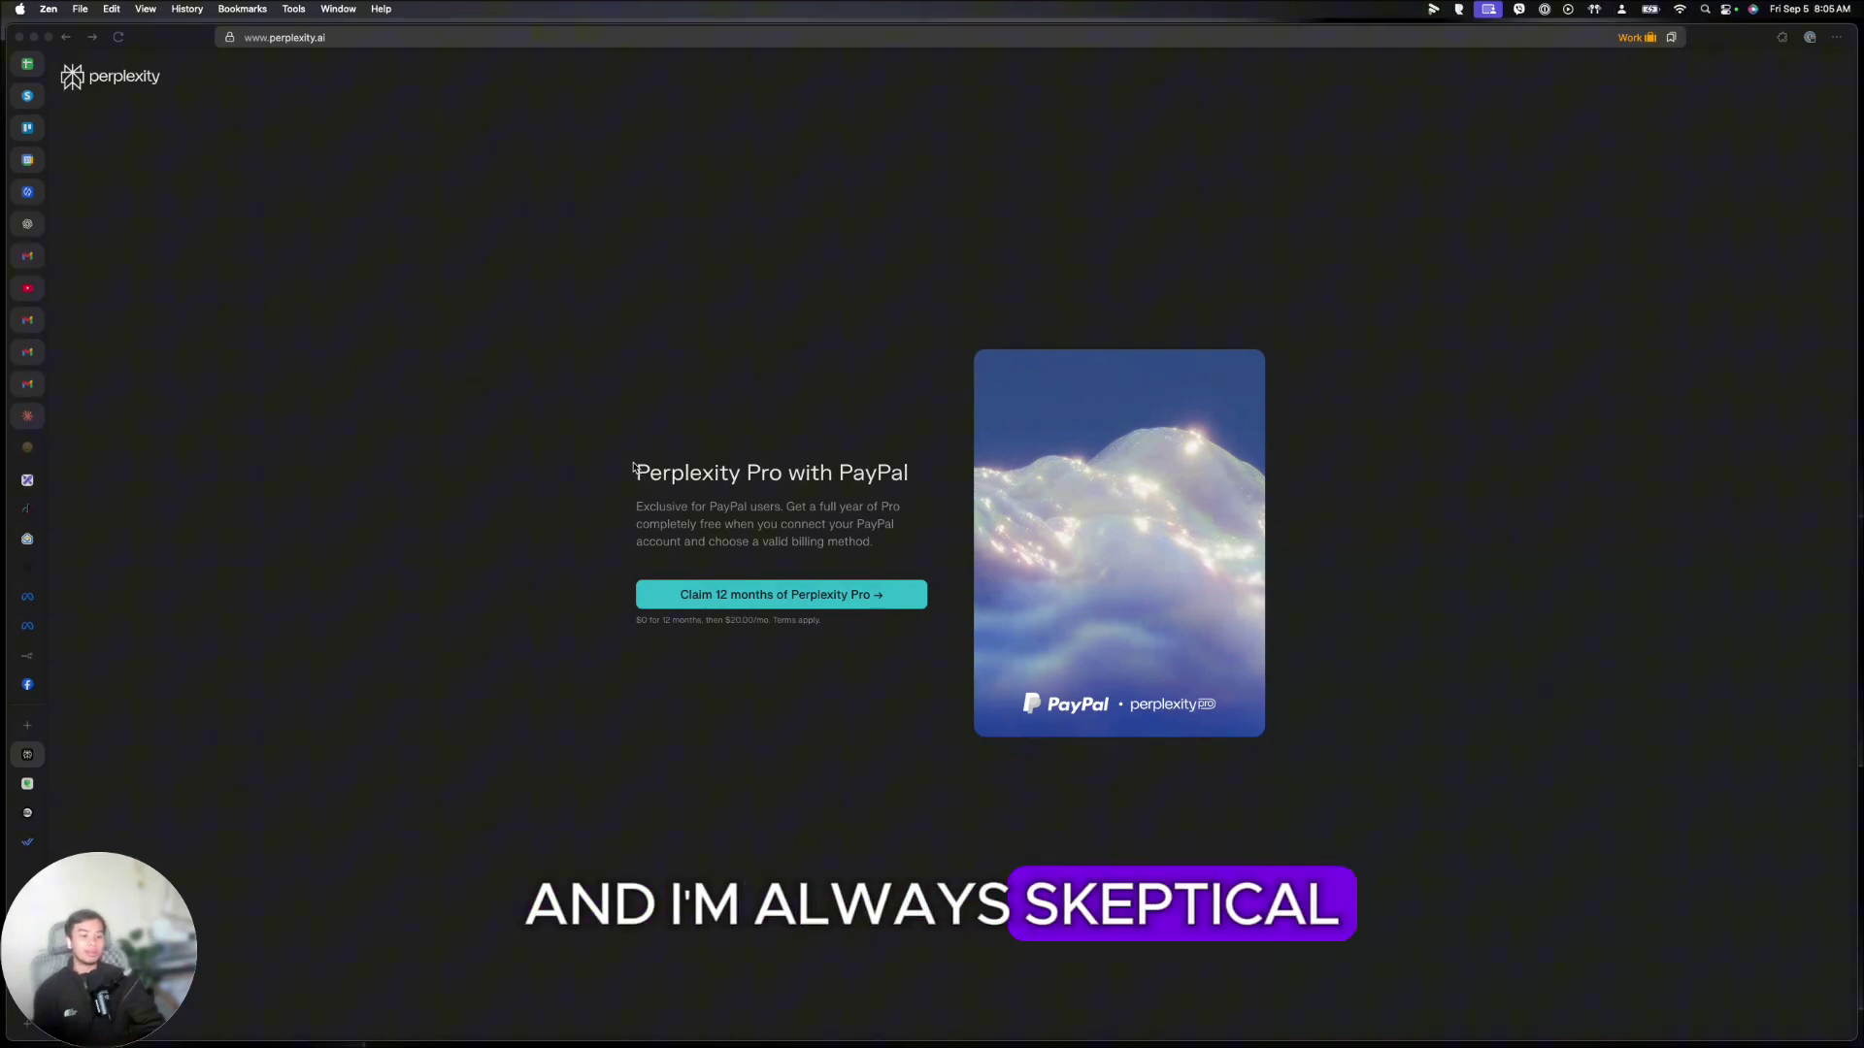
# Select and copy the perplexity.ai domain from the promo page's address bar
pyautogui.moveTo(338, 35); pyautogui.dragTo(482, 36)
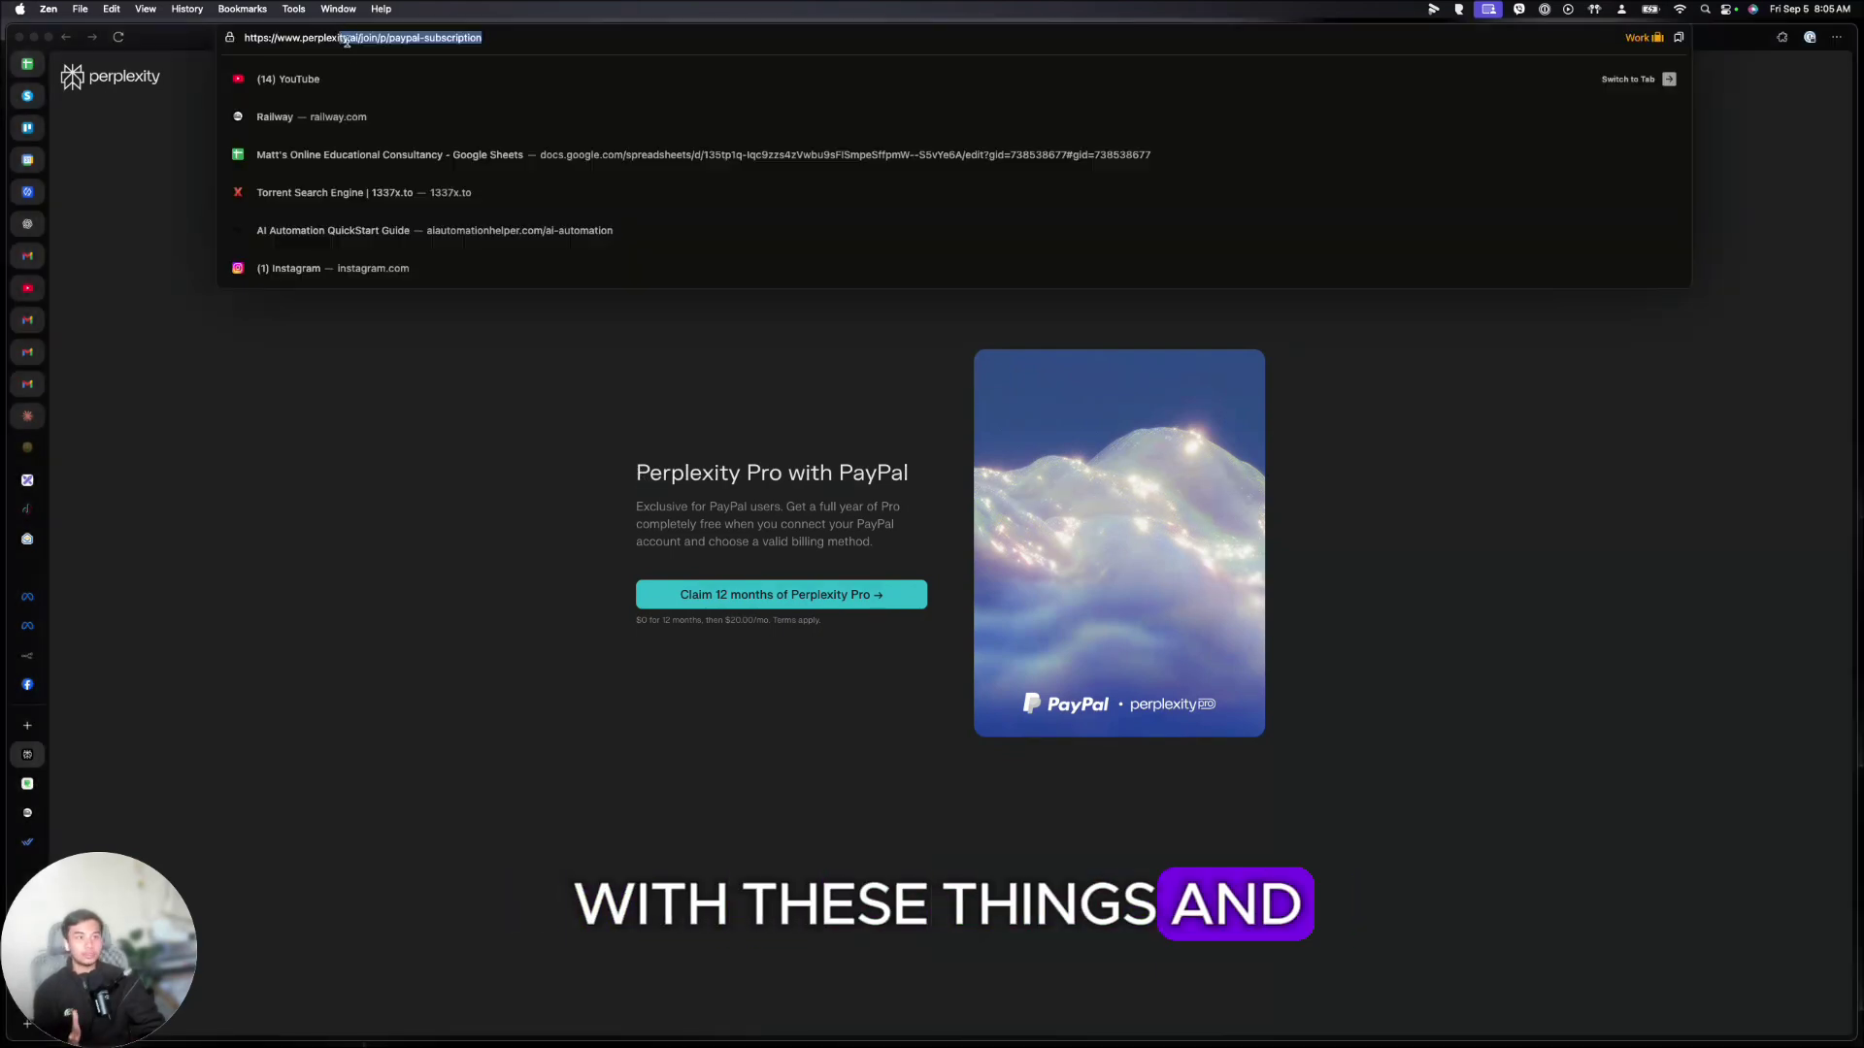
pyautogui.click(244, 39)
pyautogui.moveTo(245, 39); pyautogui.dragTo(355, 37)
pyautogui.press('super+c')
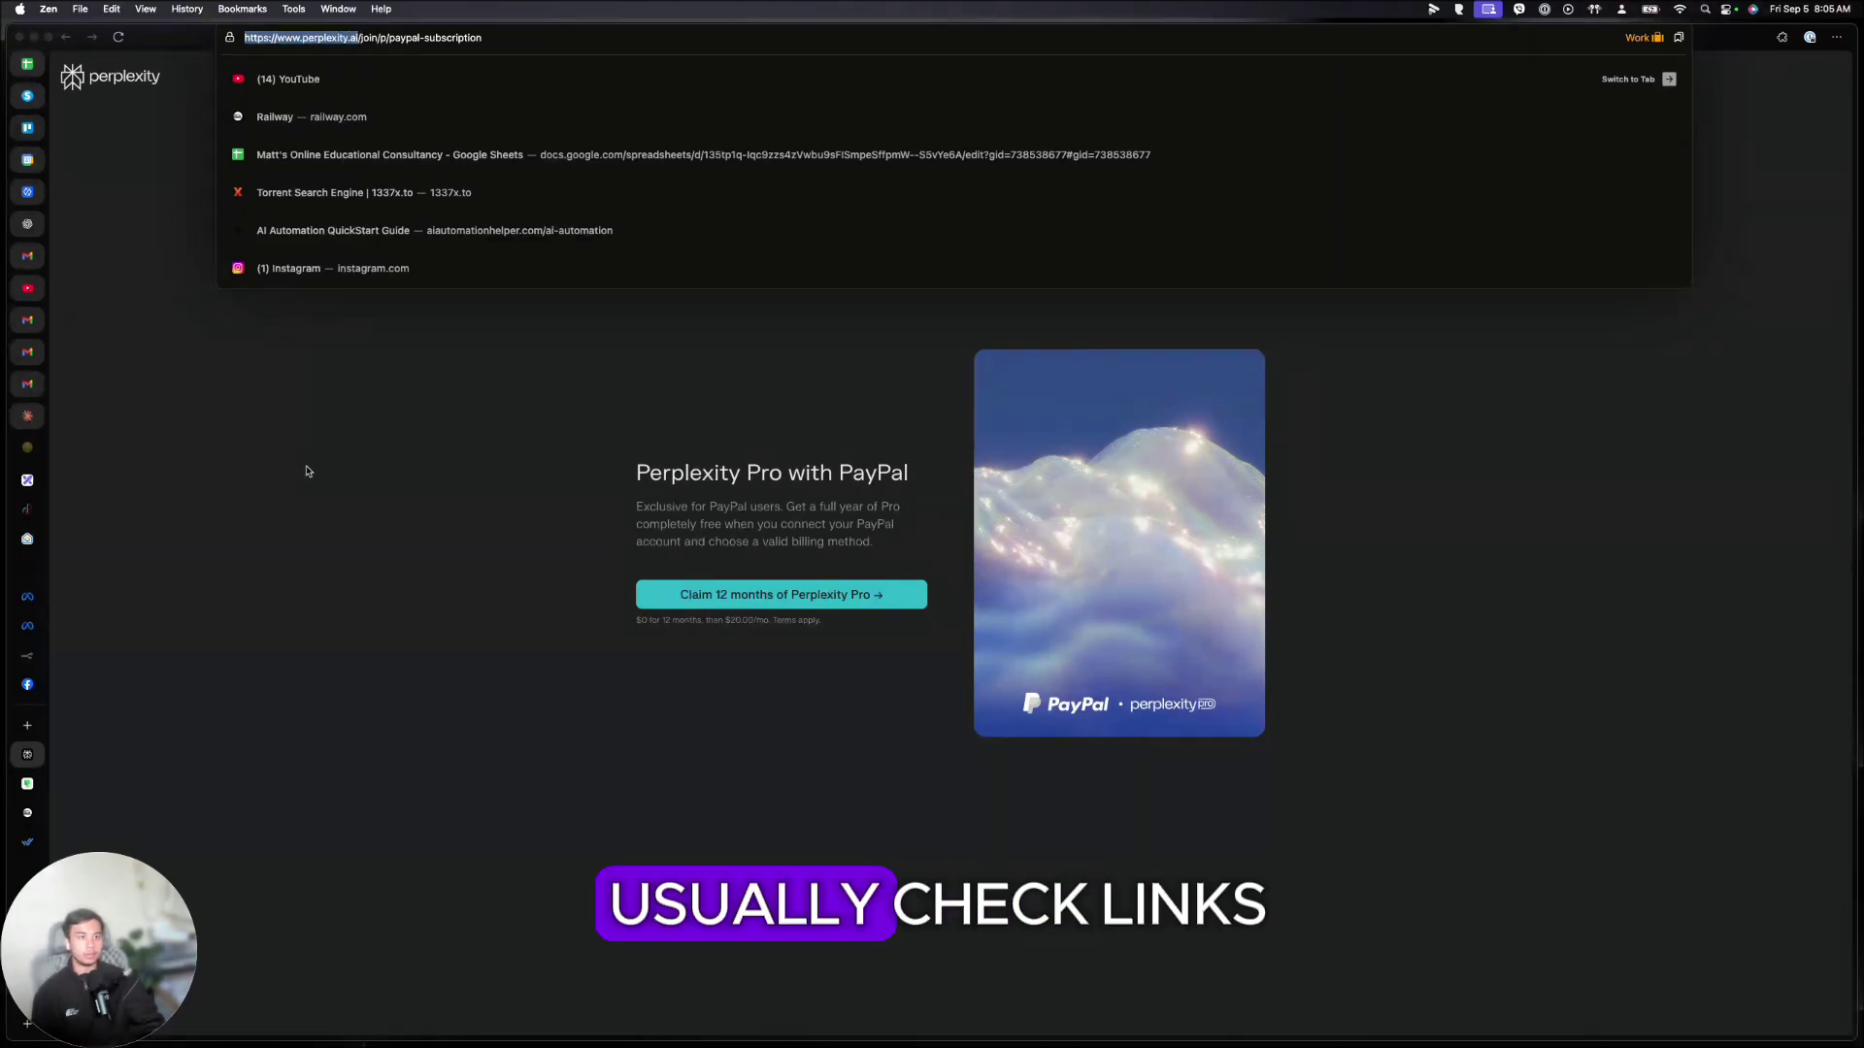
pyautogui.click(305, 471)
# Visit the genuine perplexity.ai home page in a new tab
pyautogui.click(30, 723)
pyautogui.press('super+v')
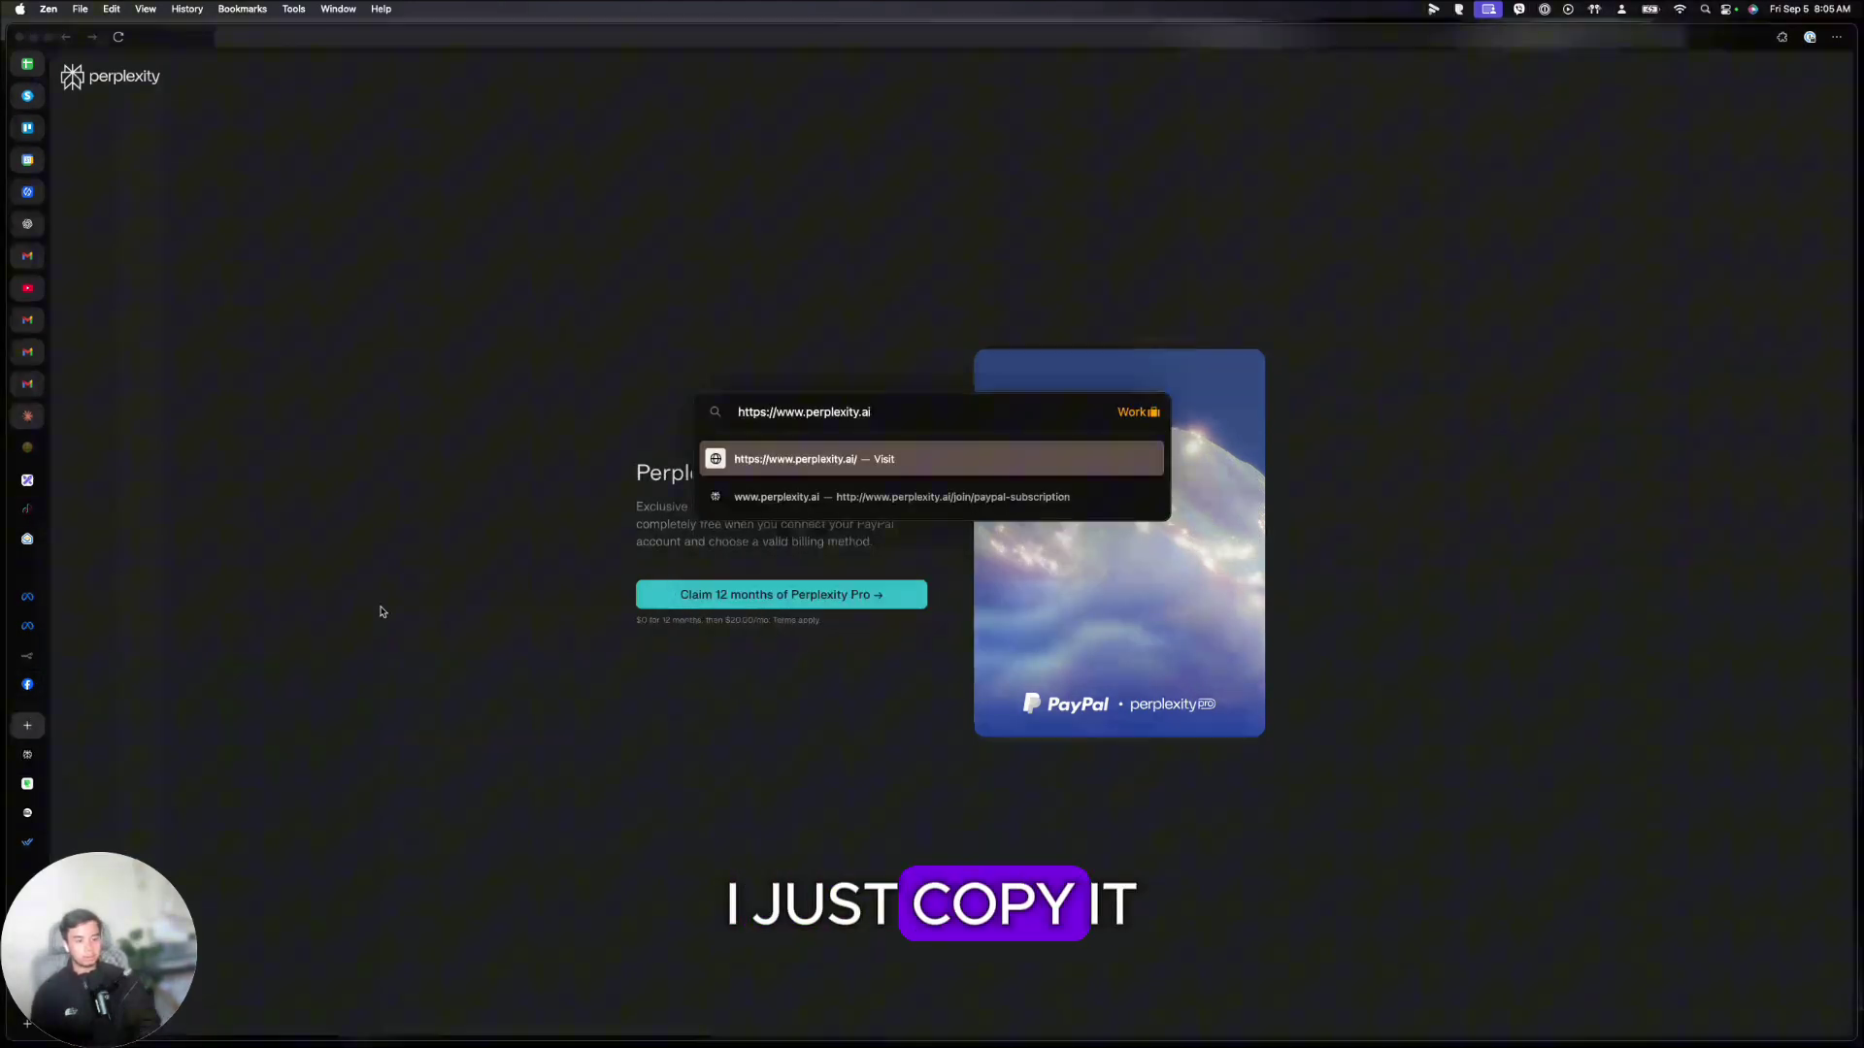
pyautogui.press('Return')
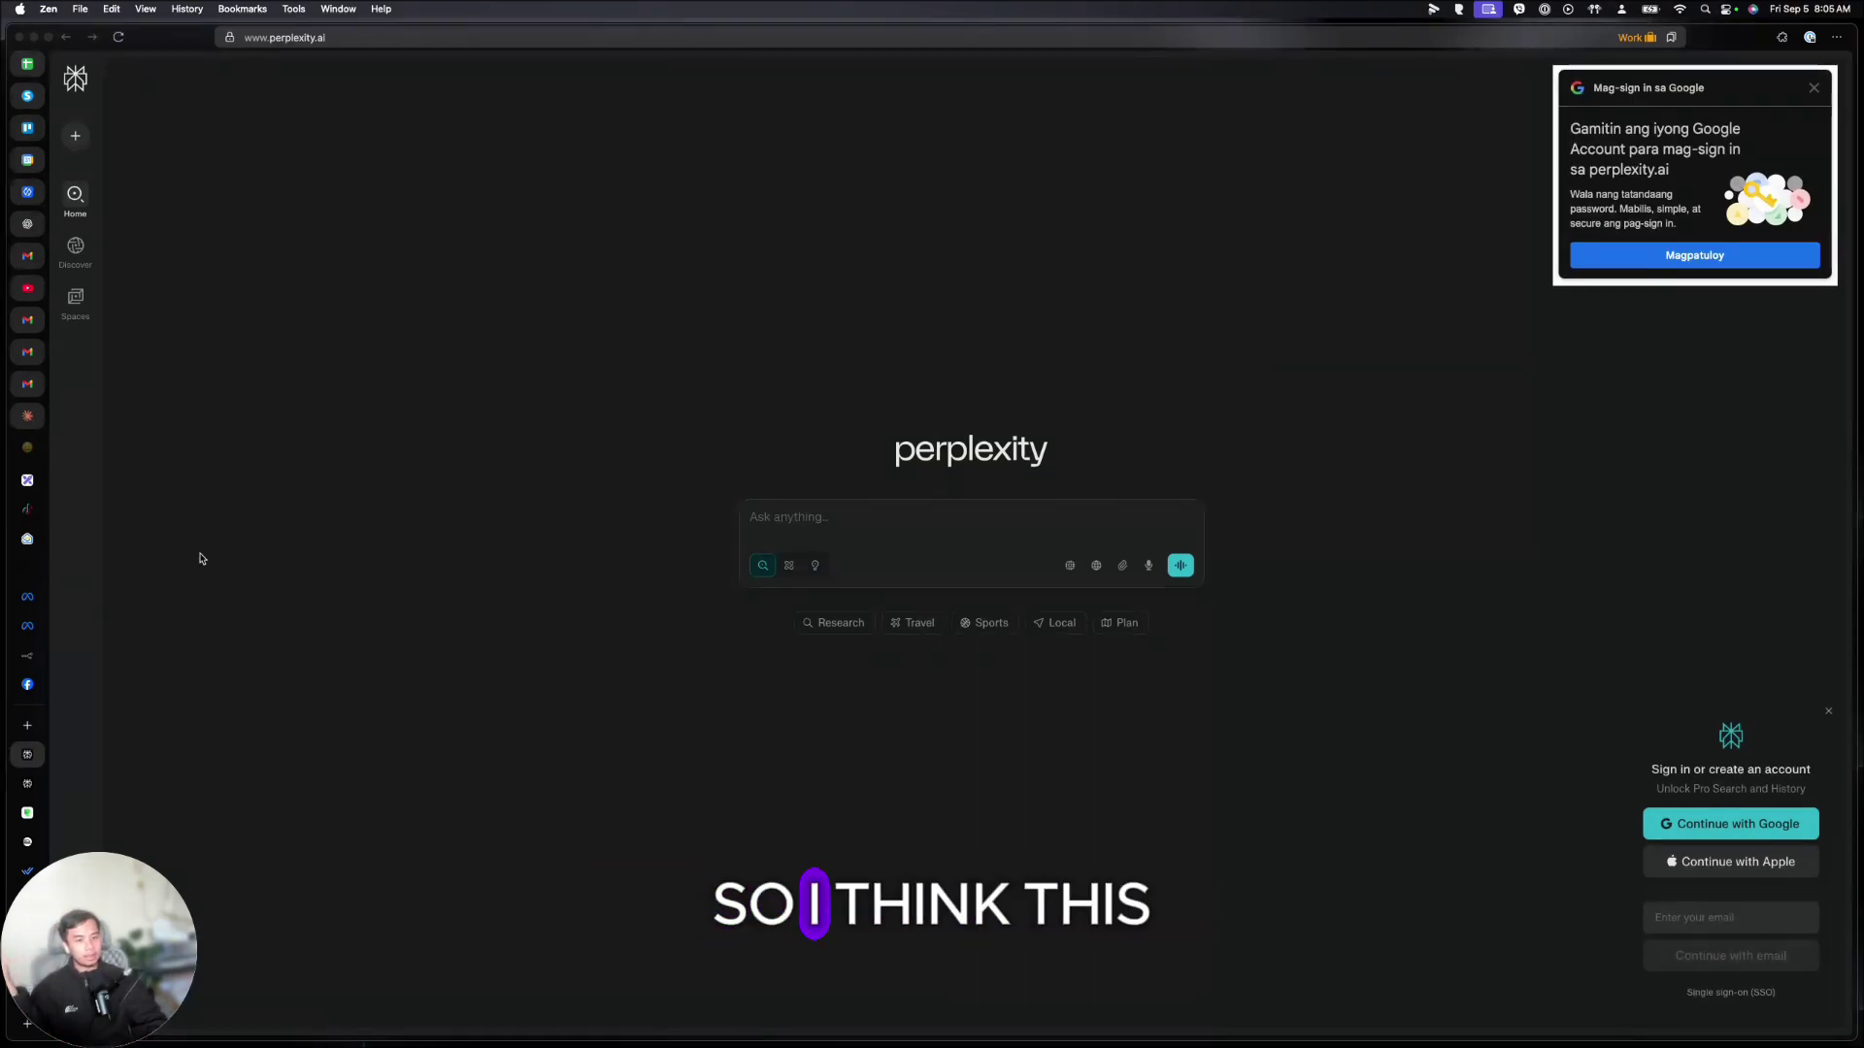
# Back on the PayPal promo tab, claim the 12 months of Perplexity Pro and sign in
pyautogui.click(30, 786)
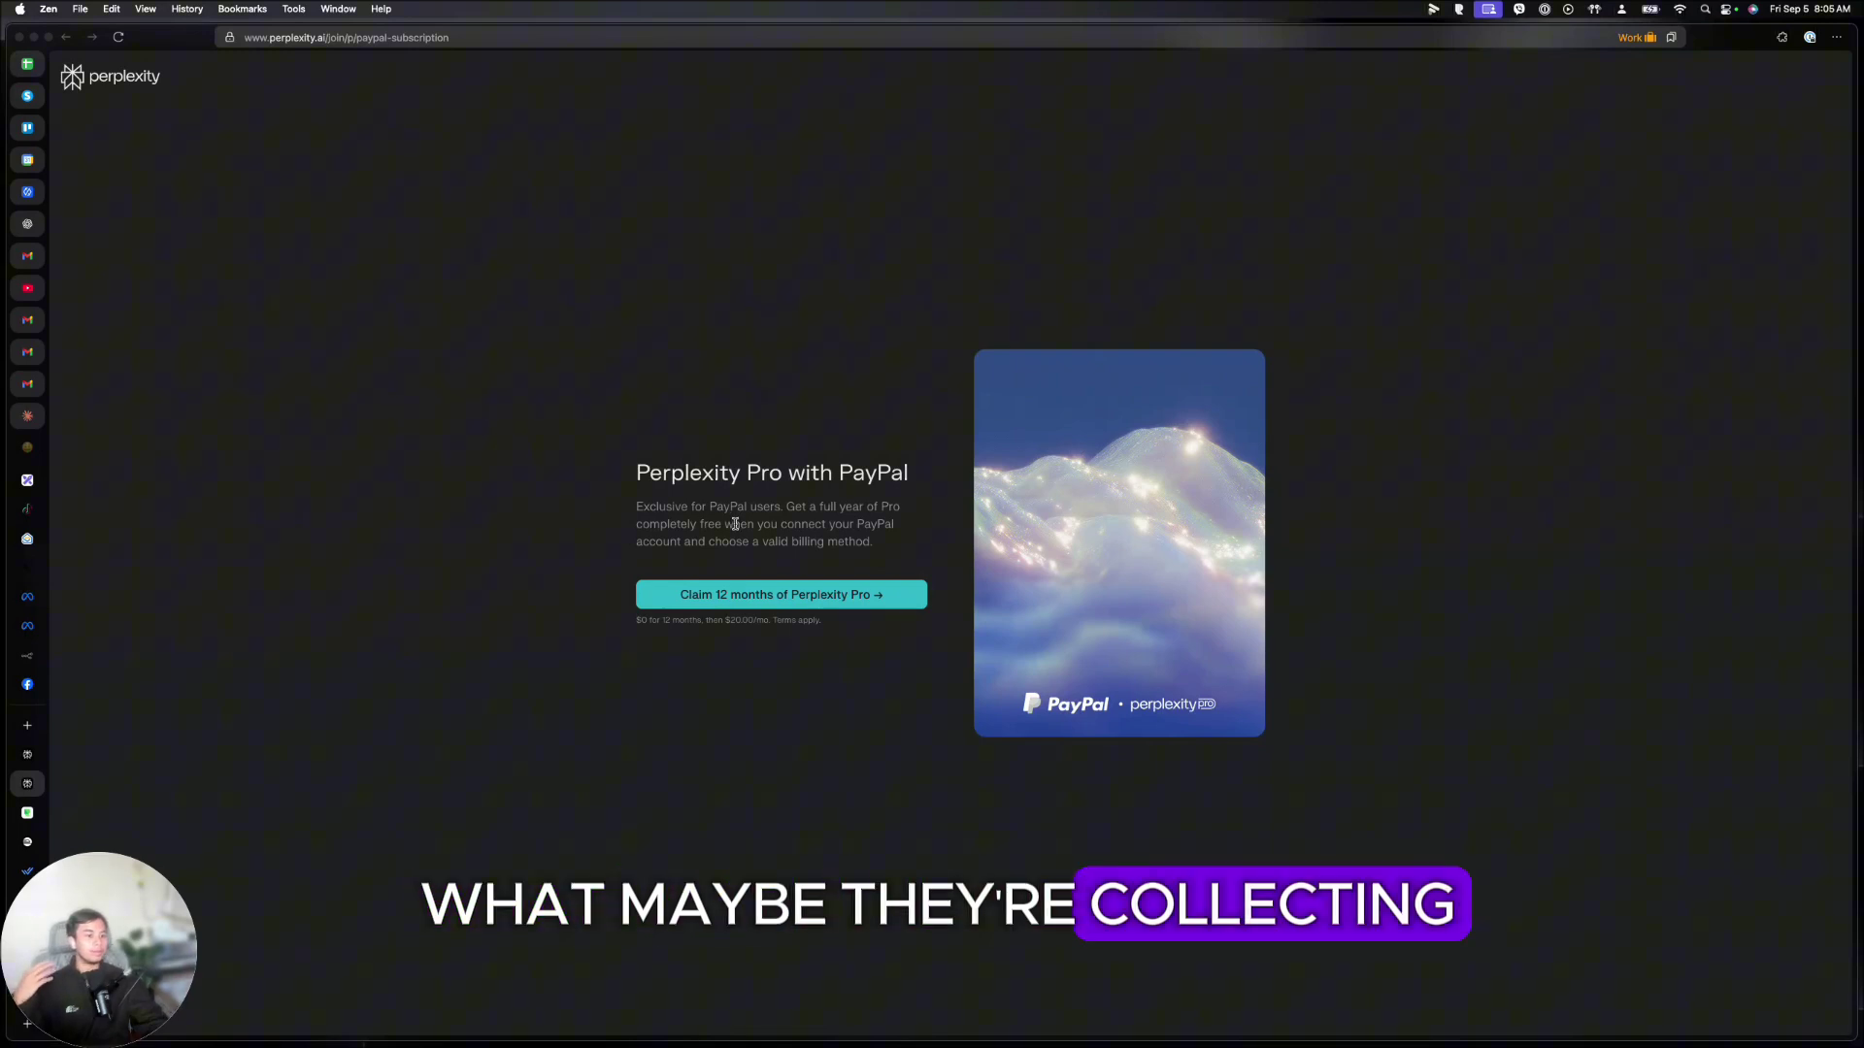
pyautogui.click(775, 594)
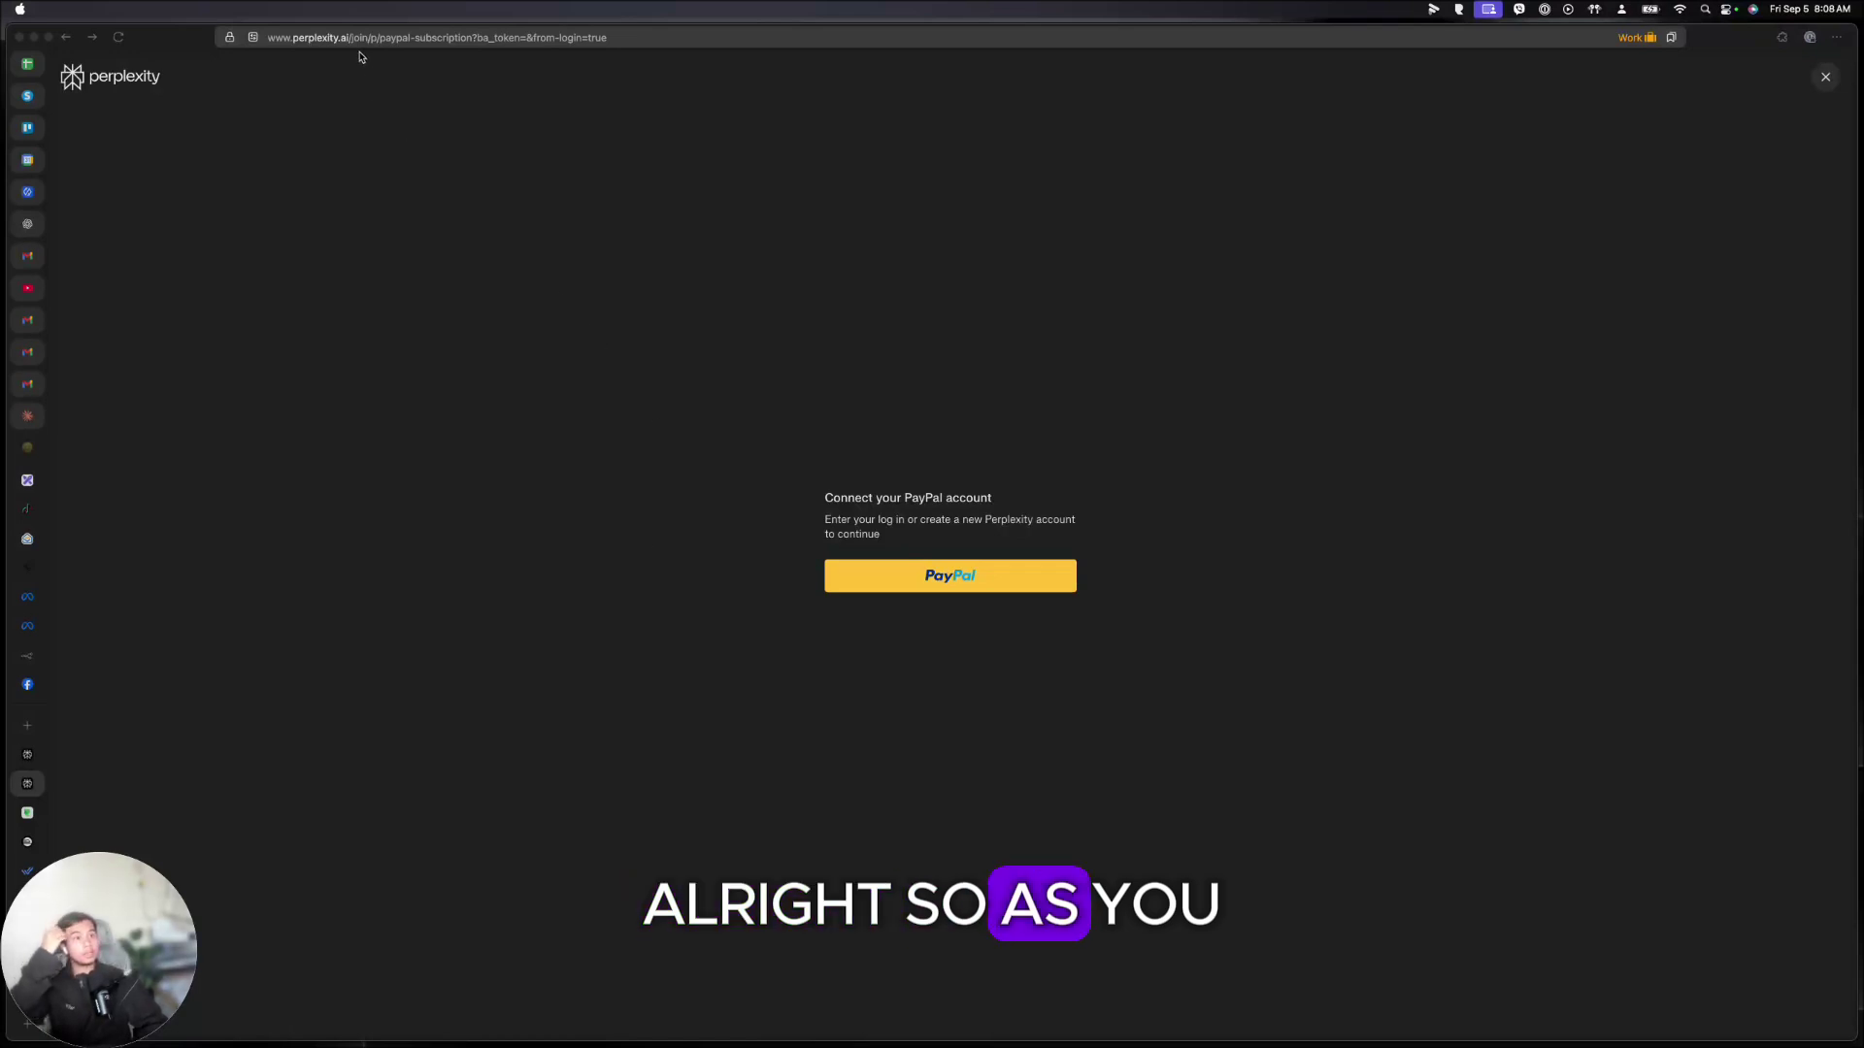
# Check the connection page's address, then start connecting the PayPal account
pyautogui.click(360, 39)
pyautogui.click(701, 452)
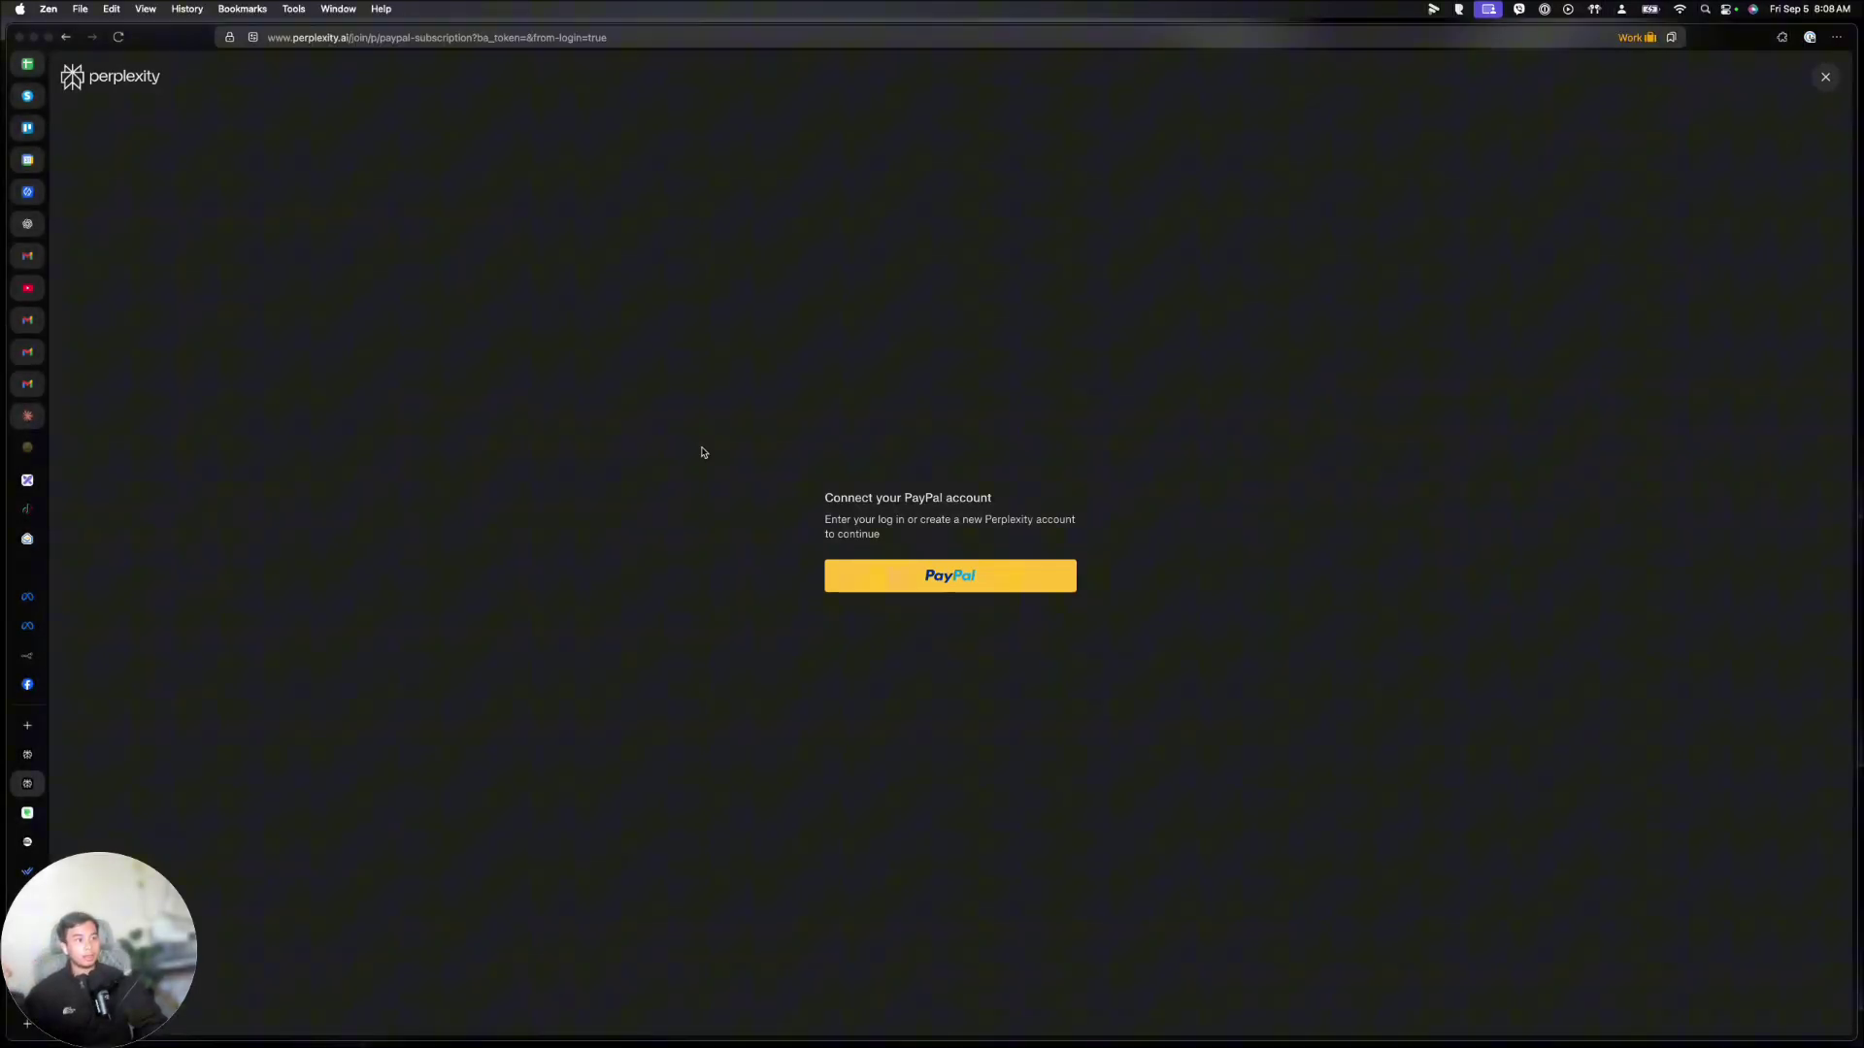
pyautogui.click(932, 579)
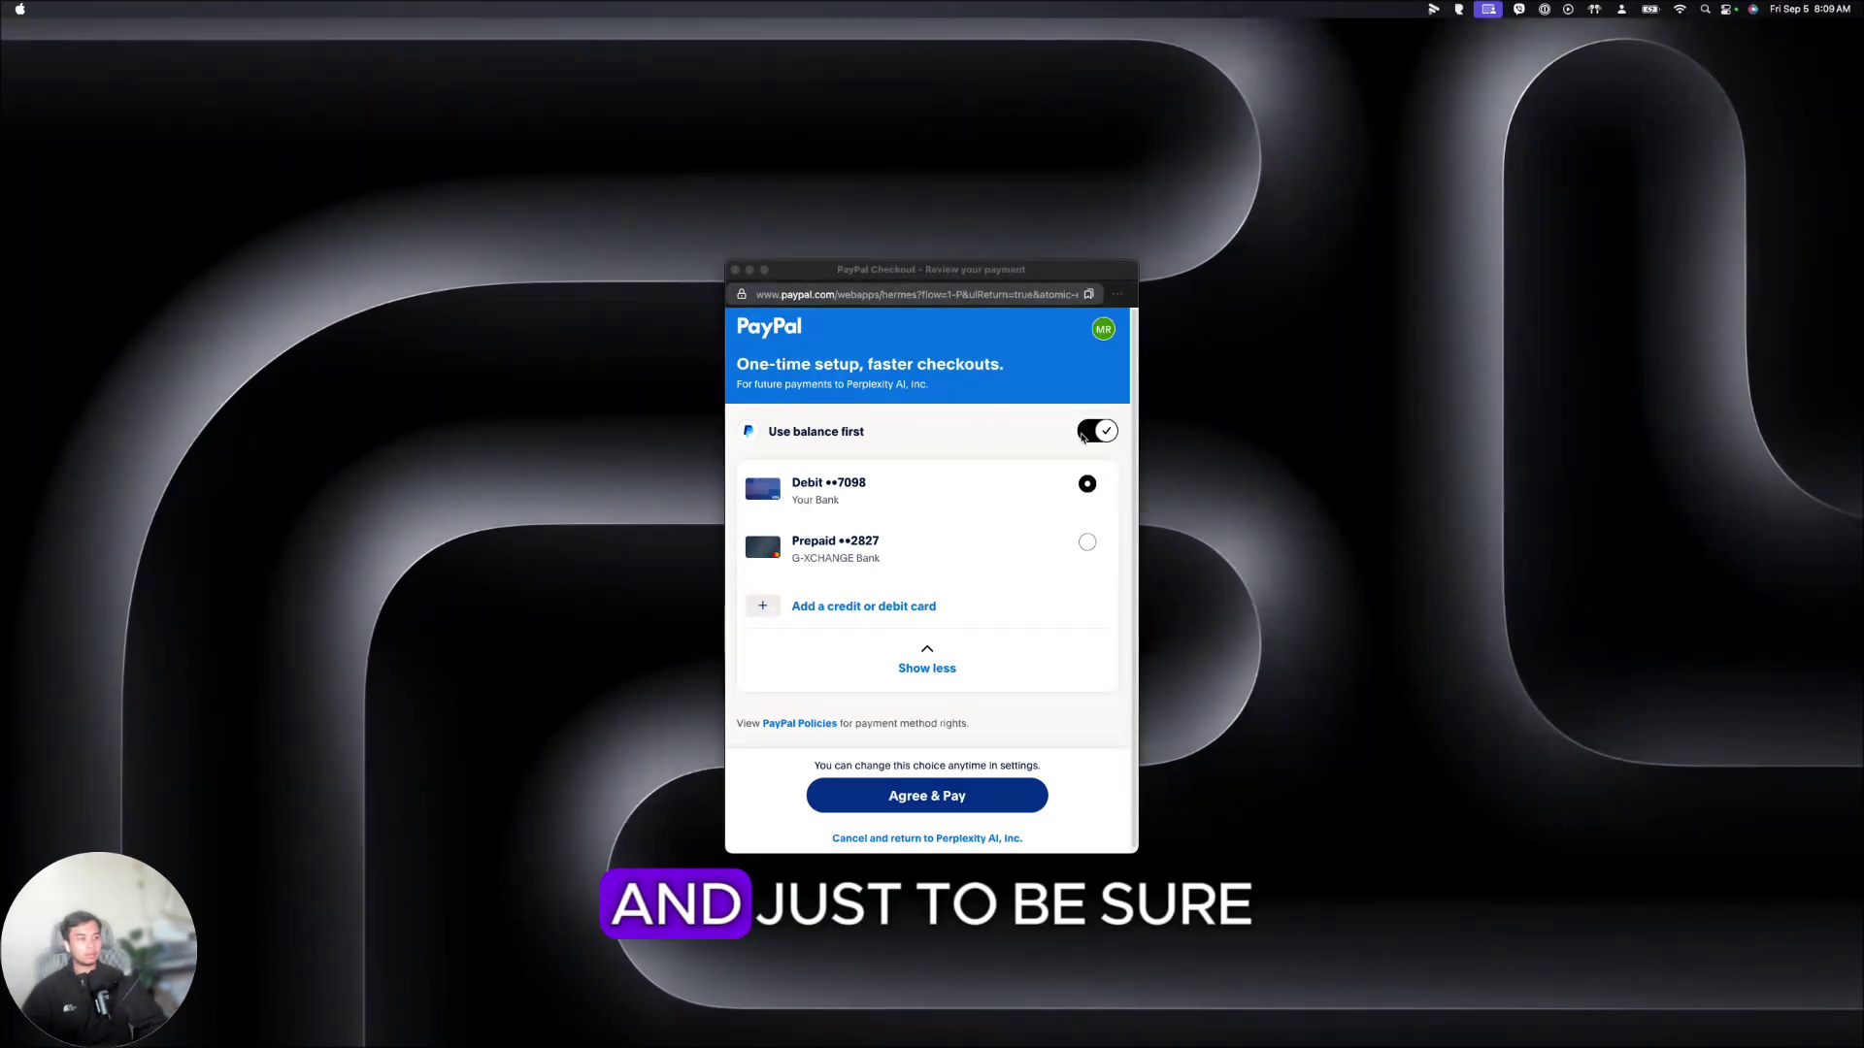
# Switch off 'Use balance first', keep Debit selected and approve with Agree & Pay
pyautogui.click(1087, 435)
pyautogui.click(1102, 432)
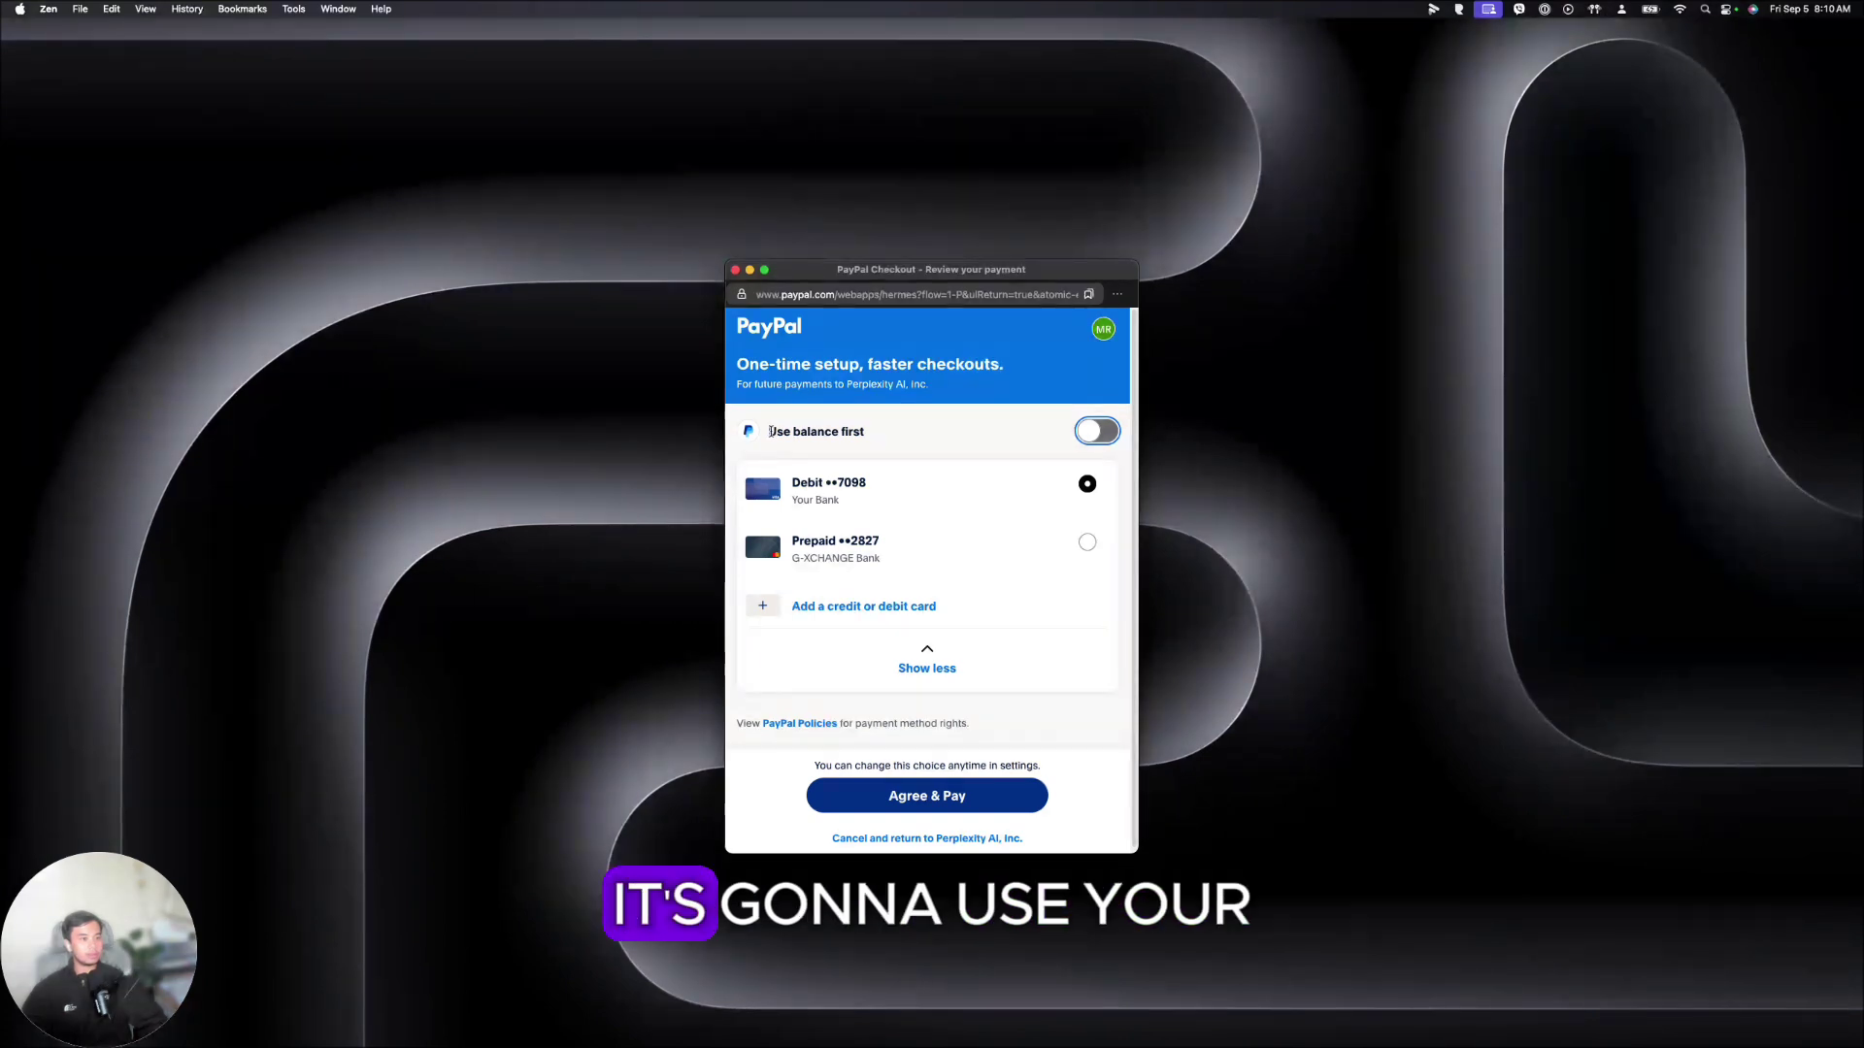
pyautogui.moveTo(770, 431); pyautogui.dragTo(866, 431)
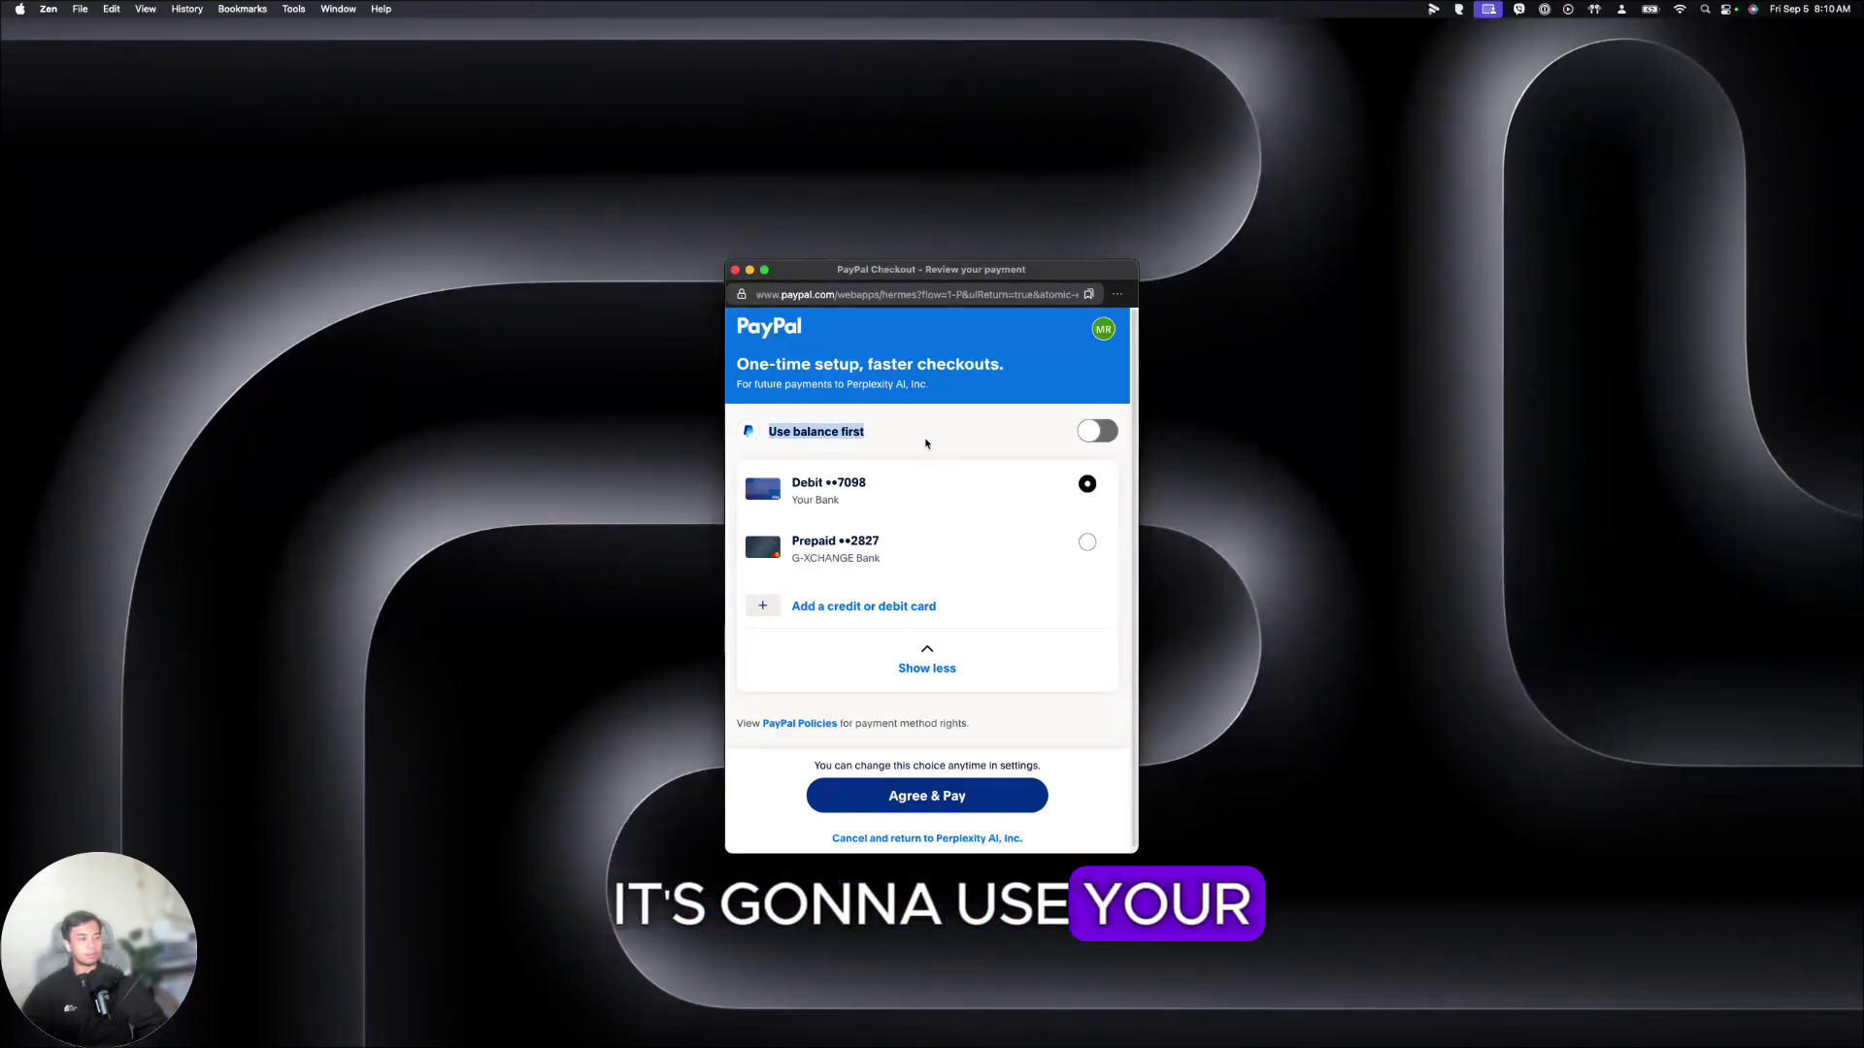
pyautogui.click(945, 795)
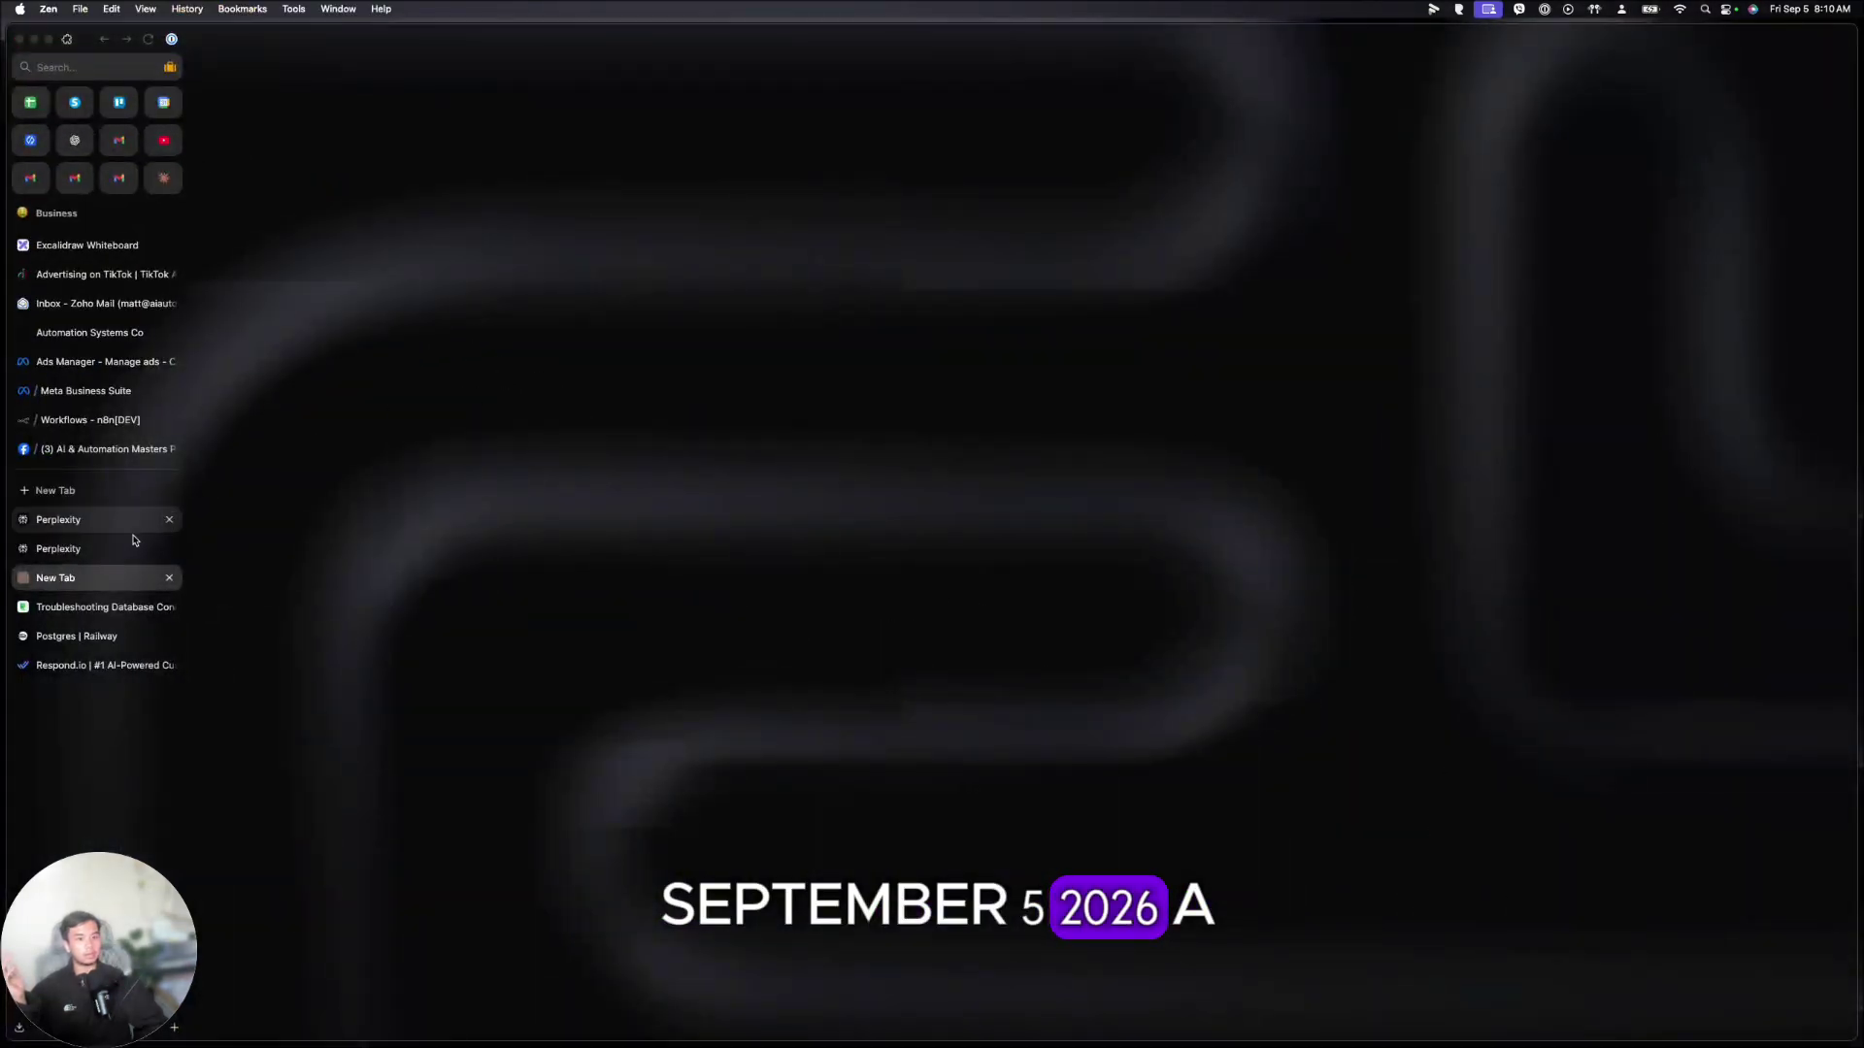
# Review the 9/5/2026 next-charge date on the enlarged offer page and accept the free Pro offer
pyautogui.click(133, 545)
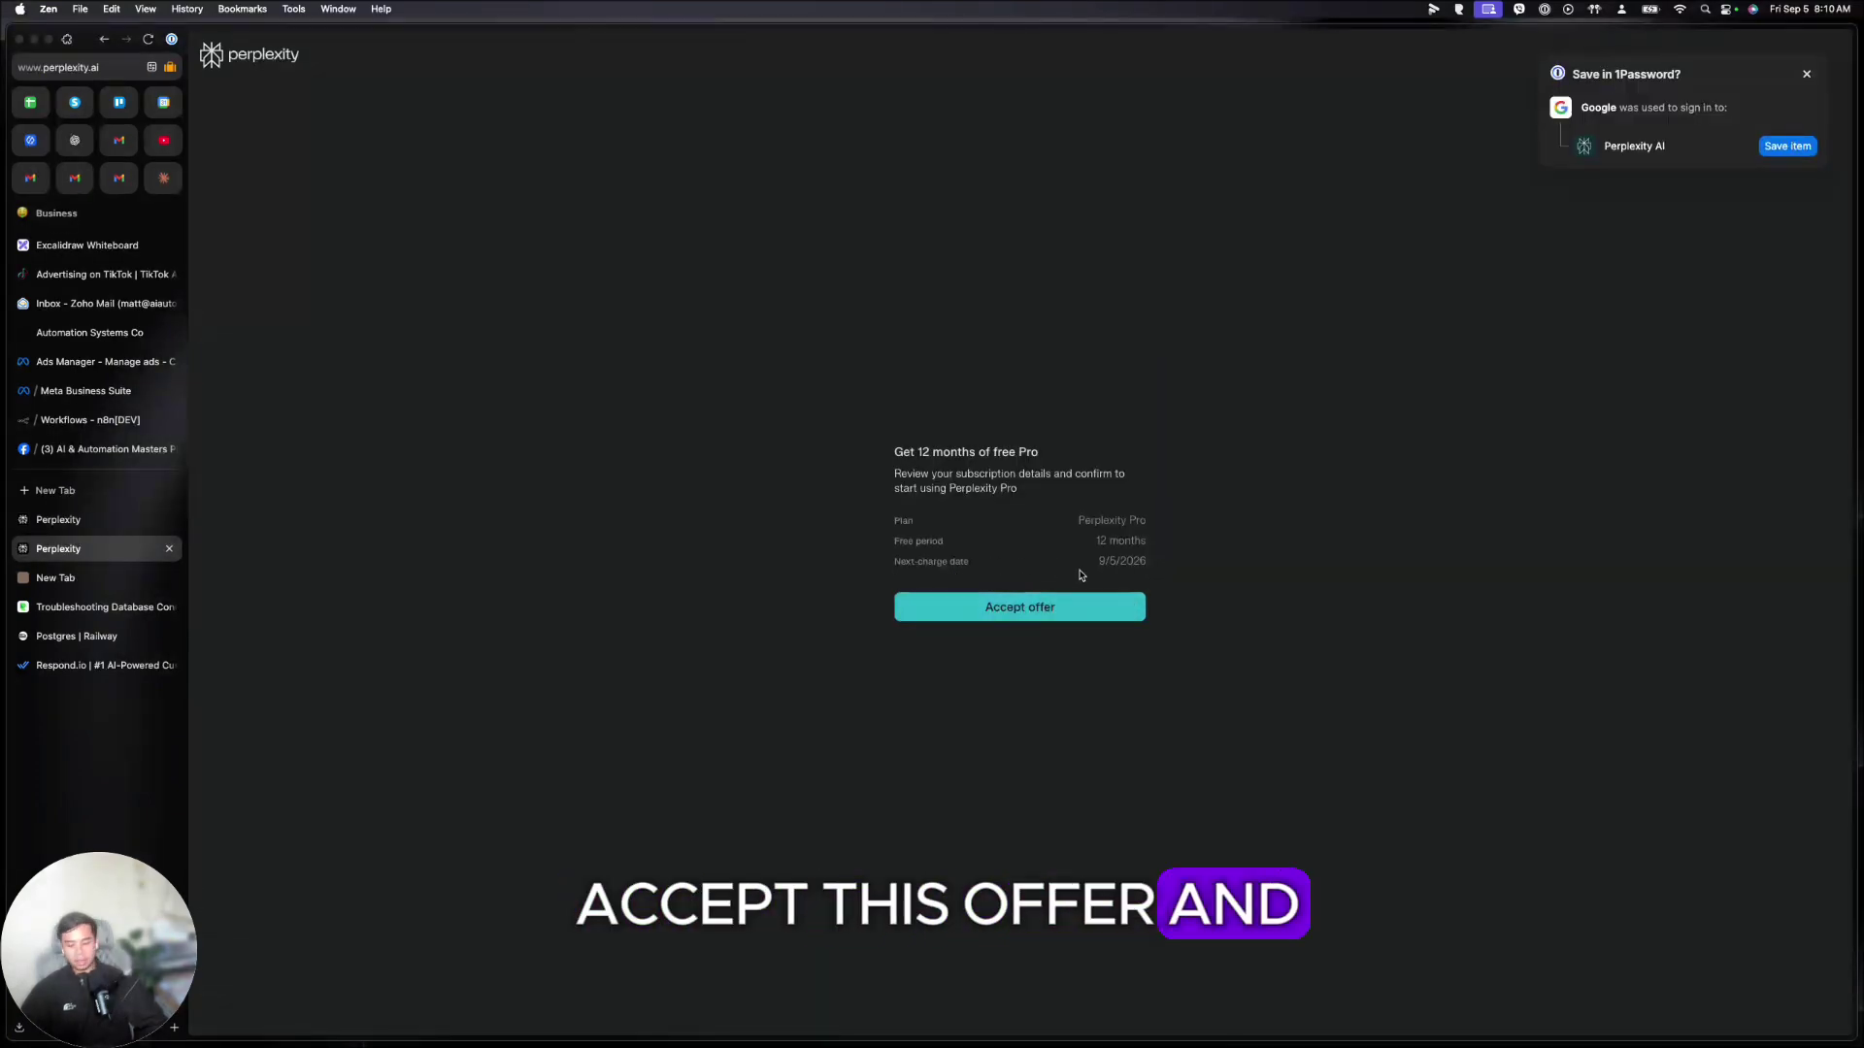
pyautogui.press('super+plus')
pyautogui.press('super+plus')
pyautogui.press('super+plus')
pyautogui.moveTo(1146, 588); pyautogui.dragTo(1244, 583)
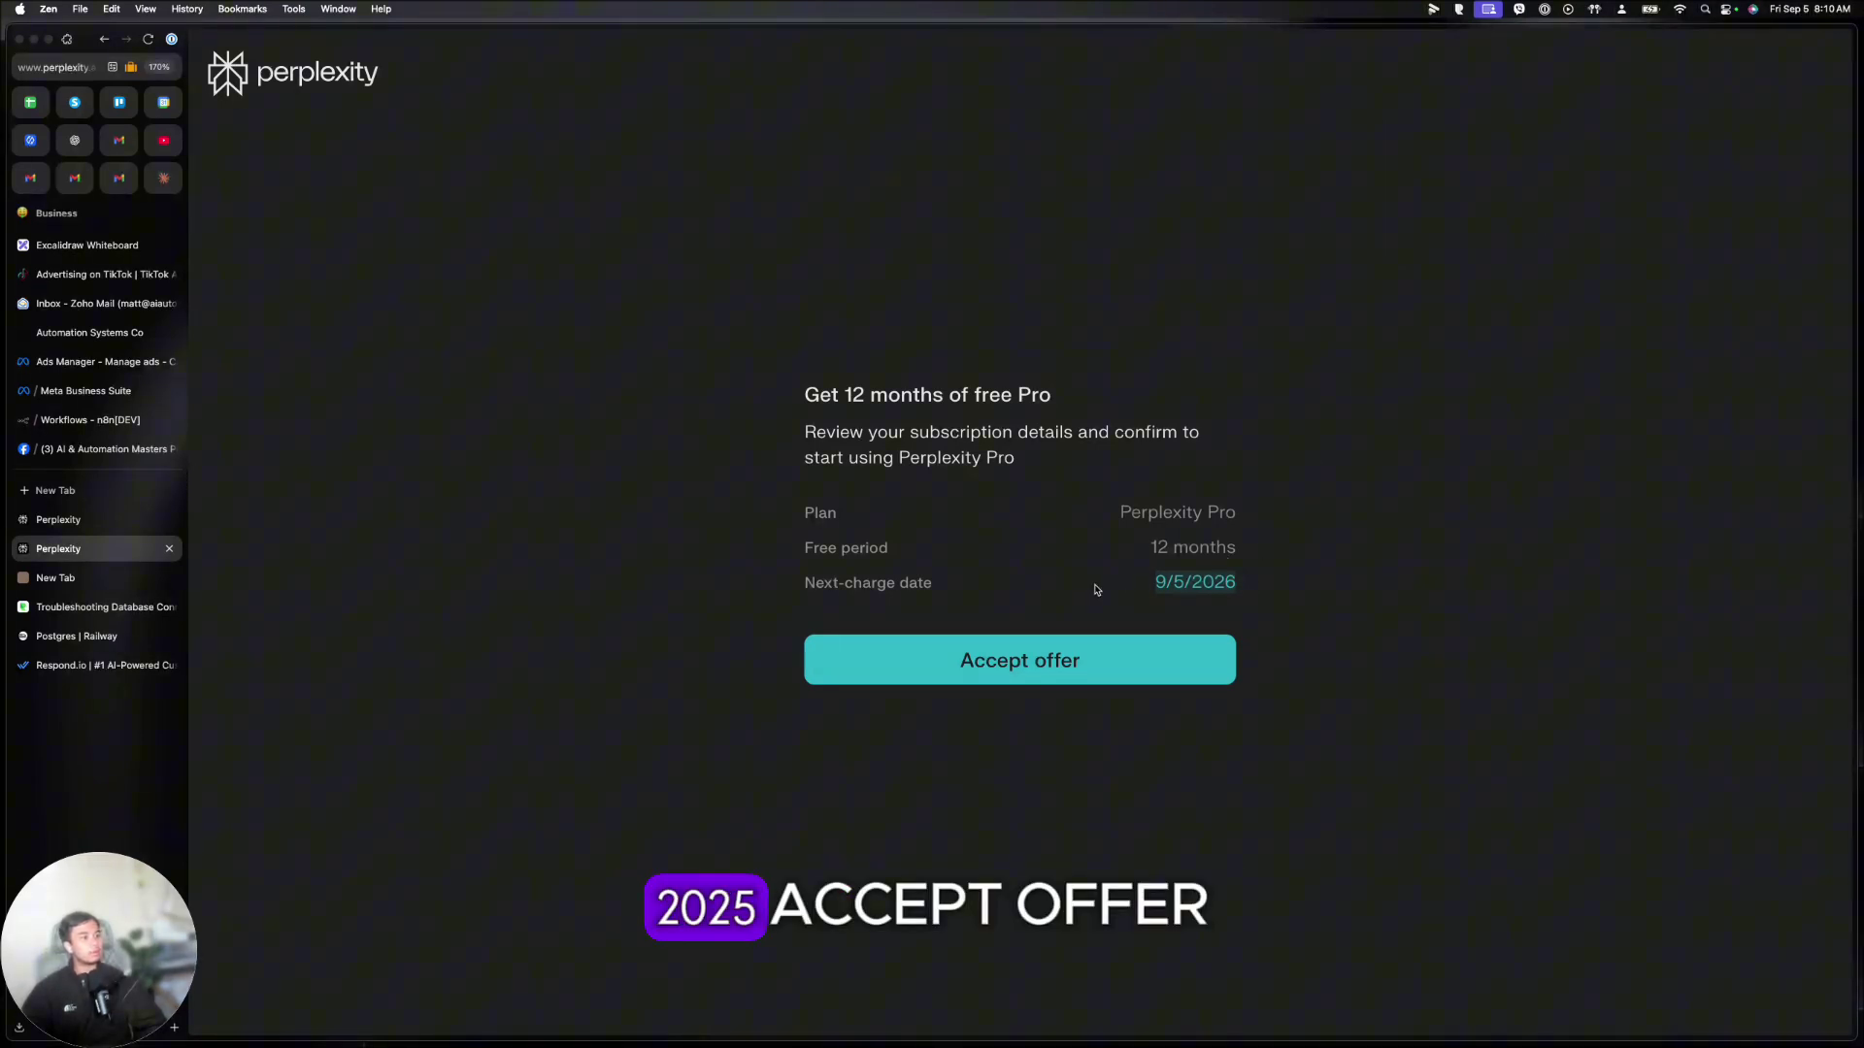
pyautogui.click(1040, 660)
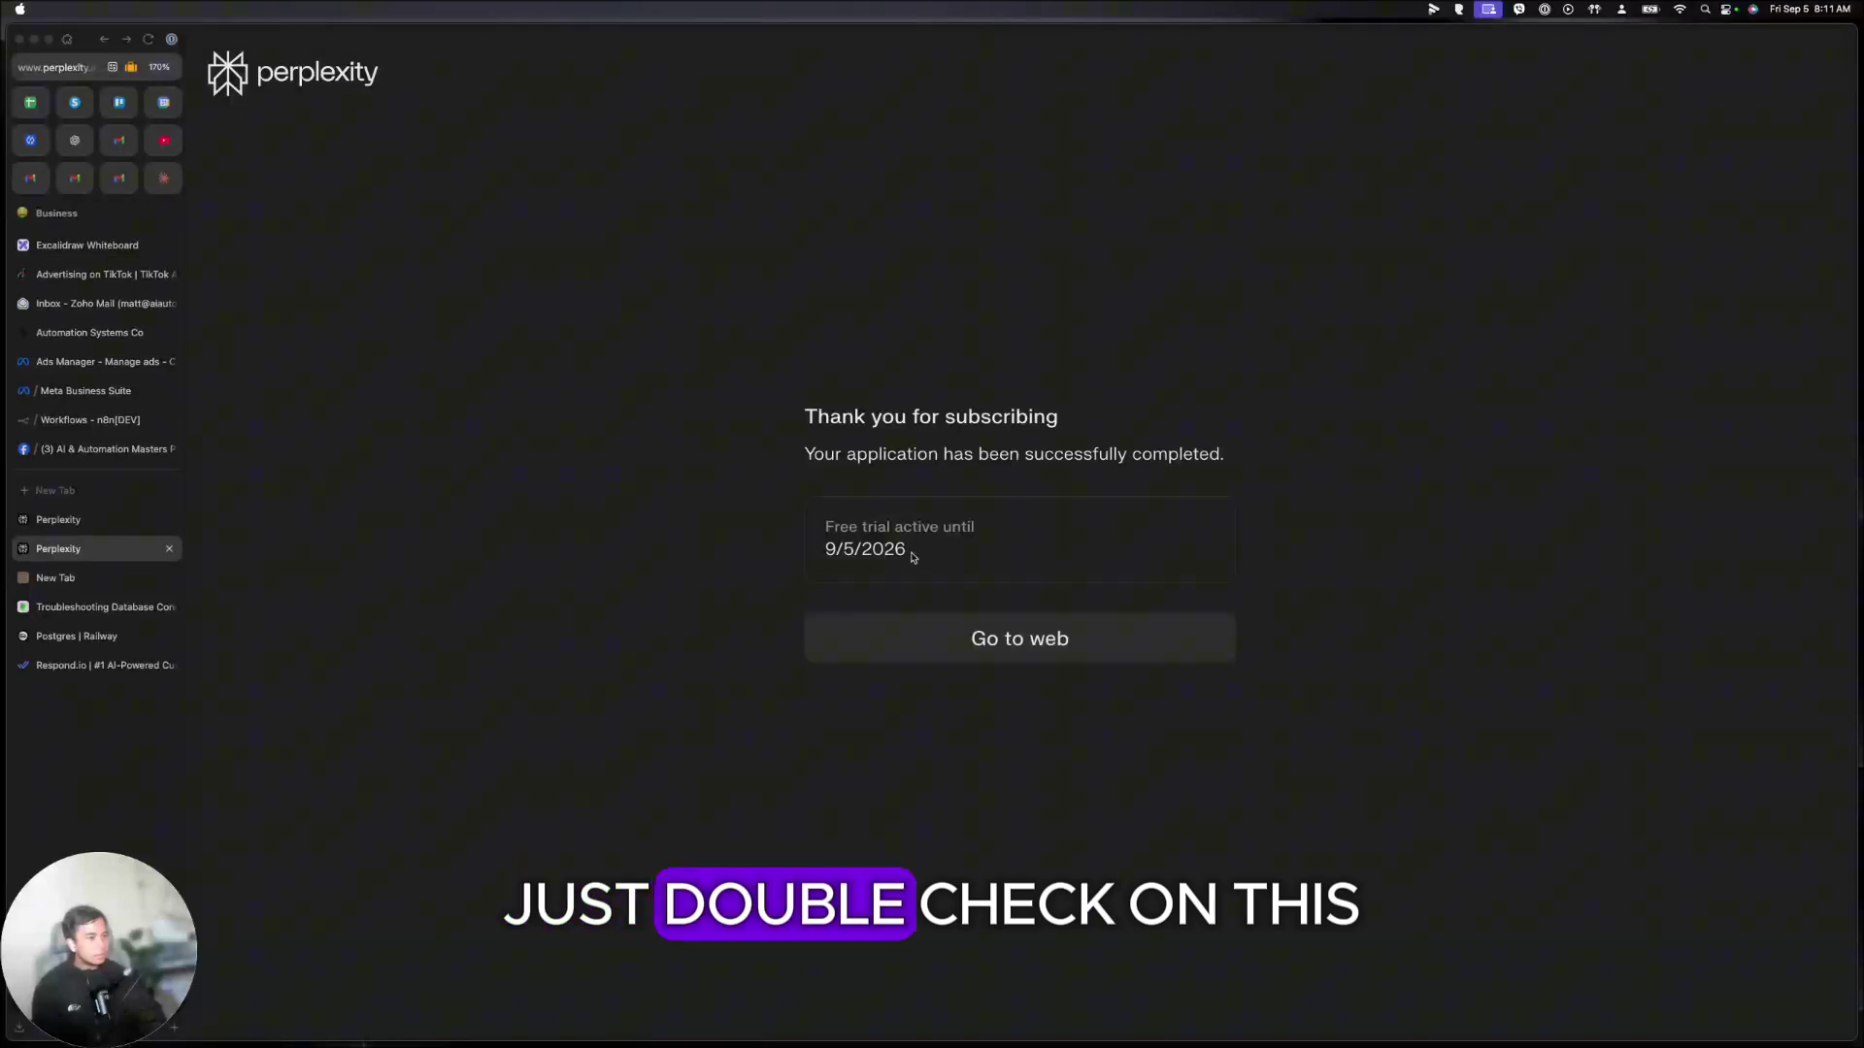
# Go to the web app, clear the stray search character and collapse the browser sidebar
pyautogui.click(1074, 651)
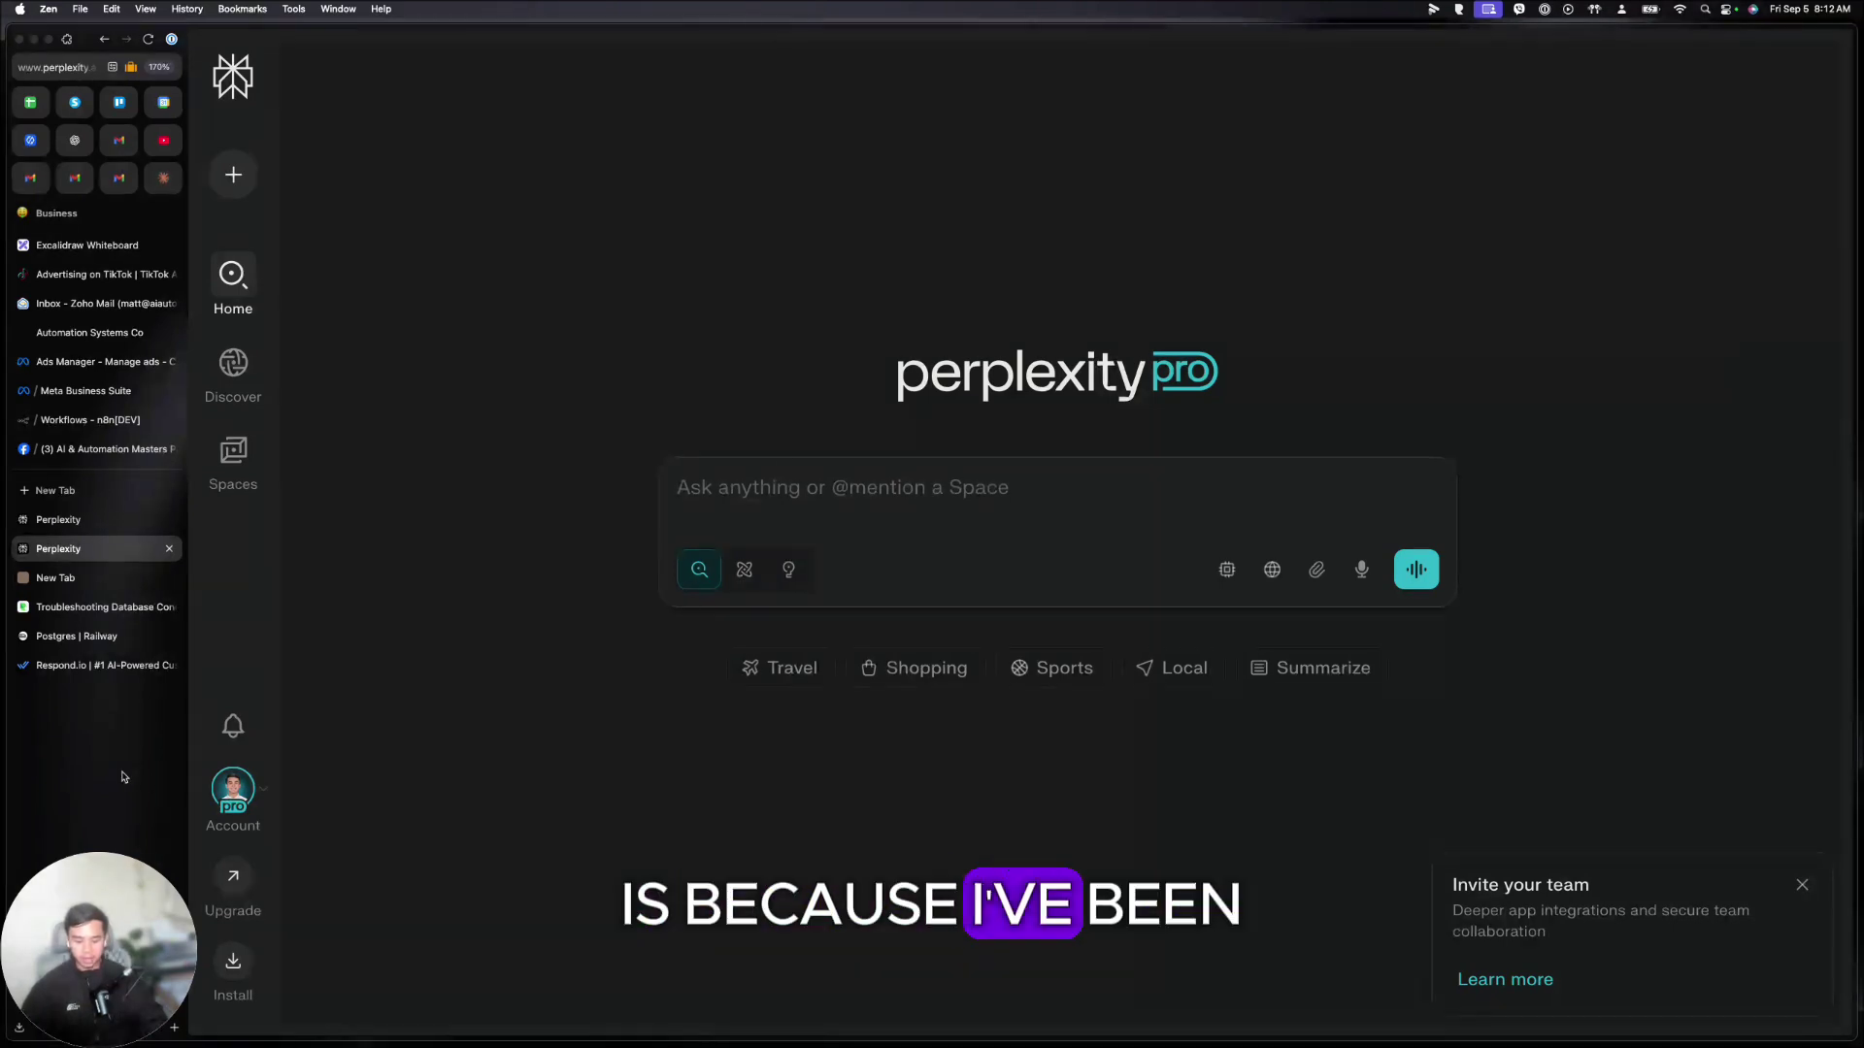
pyautogui.write('ʃ')
pyautogui.press('BackSpace')
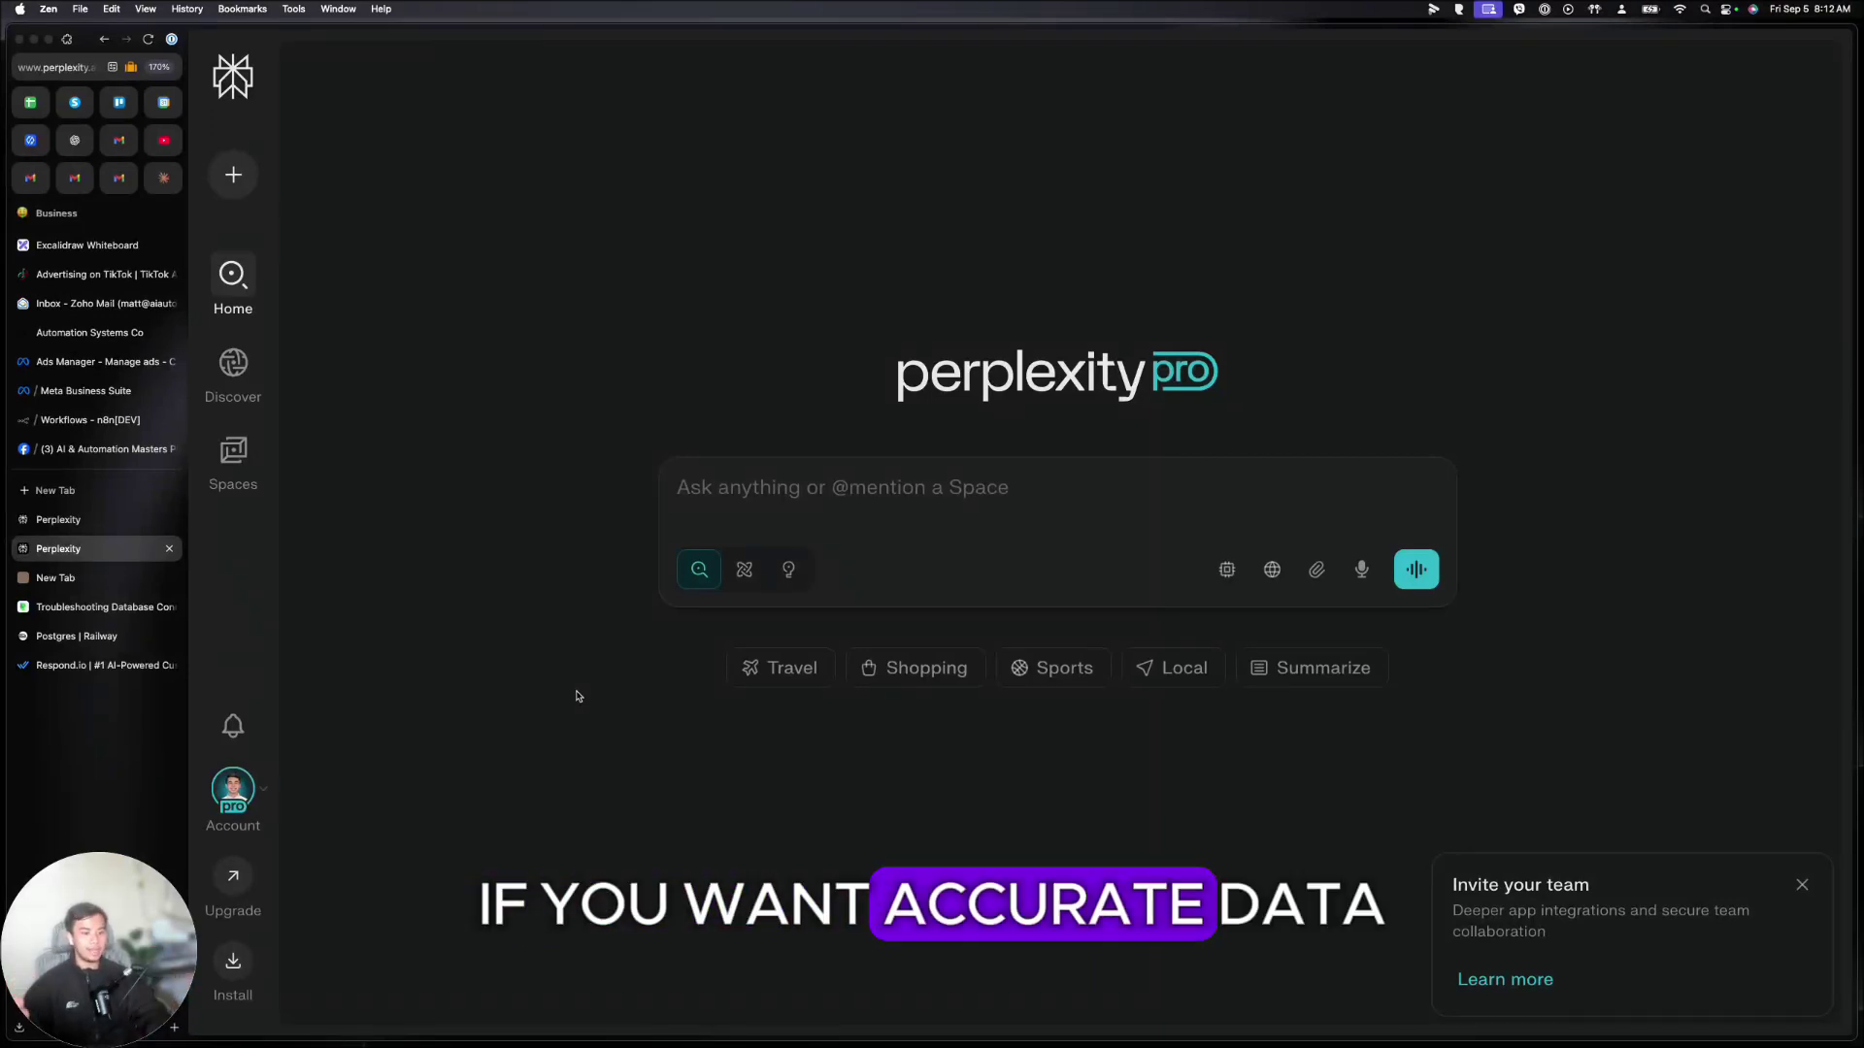
pyautogui.press('super+alt+b')
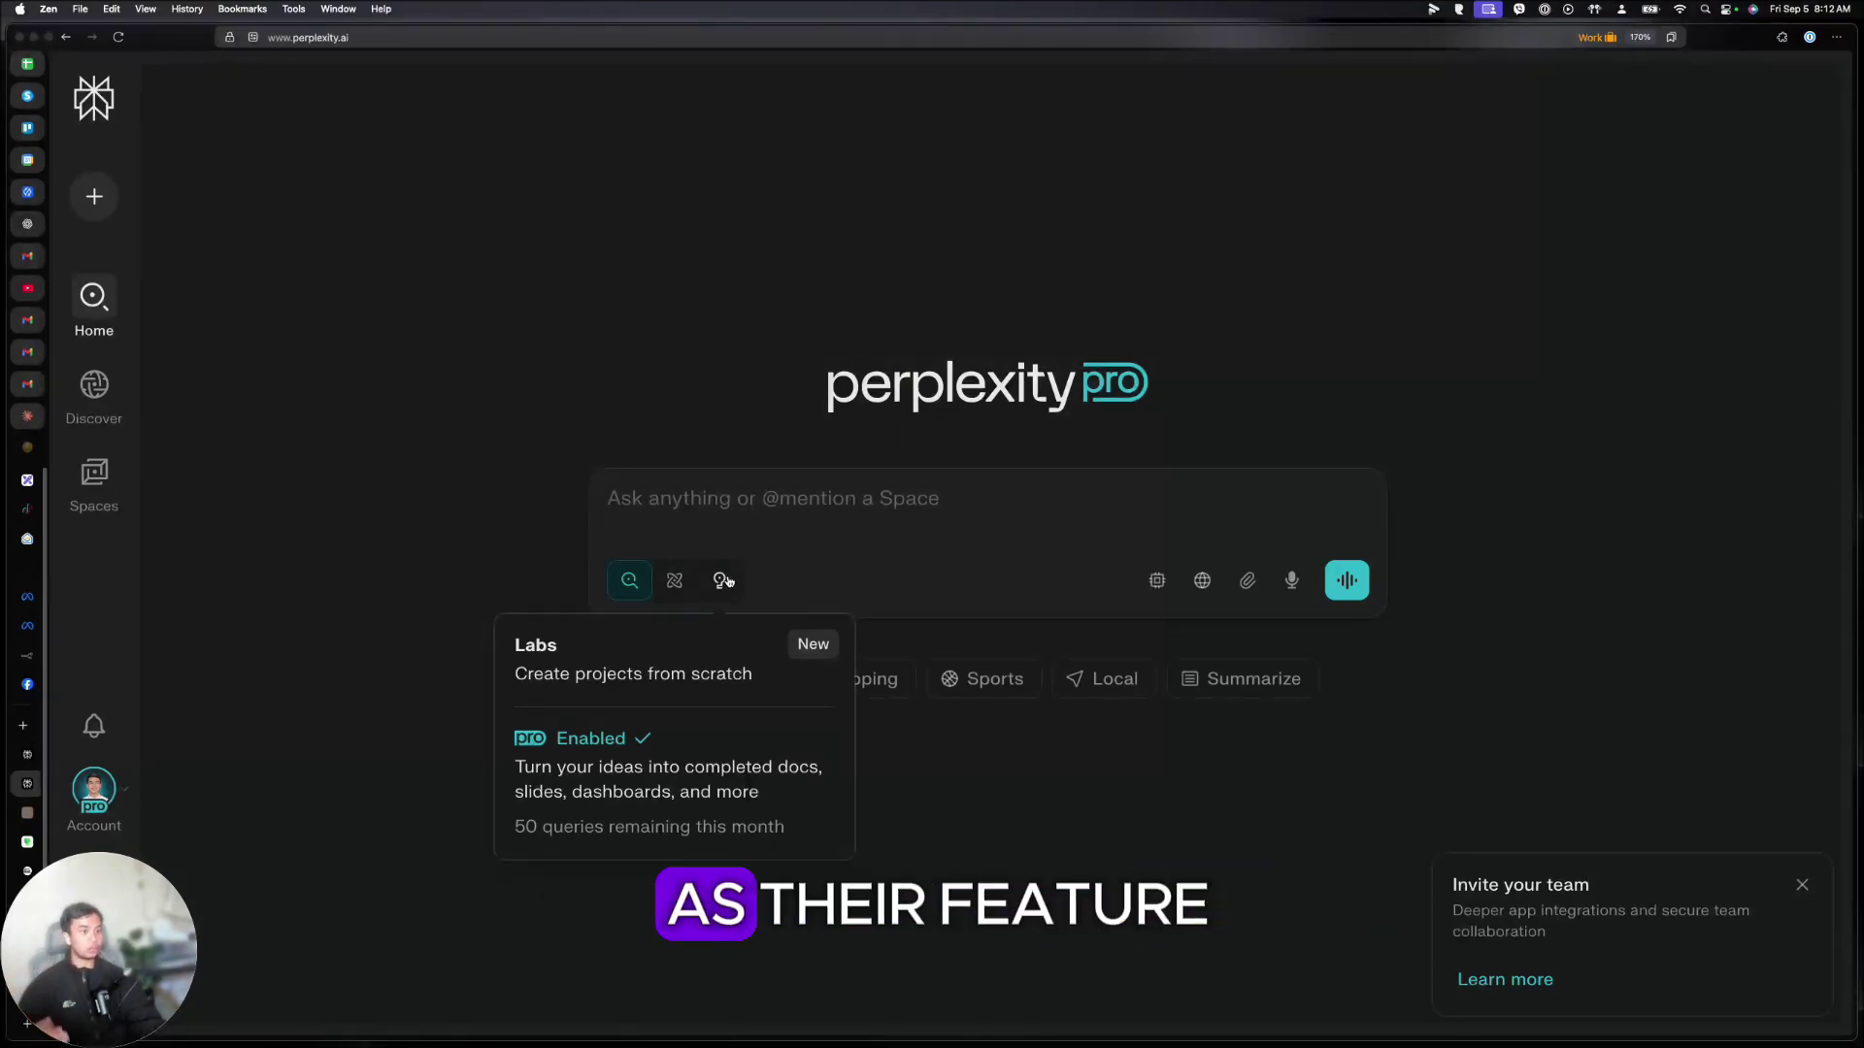
pyautogui.click(675, 494)
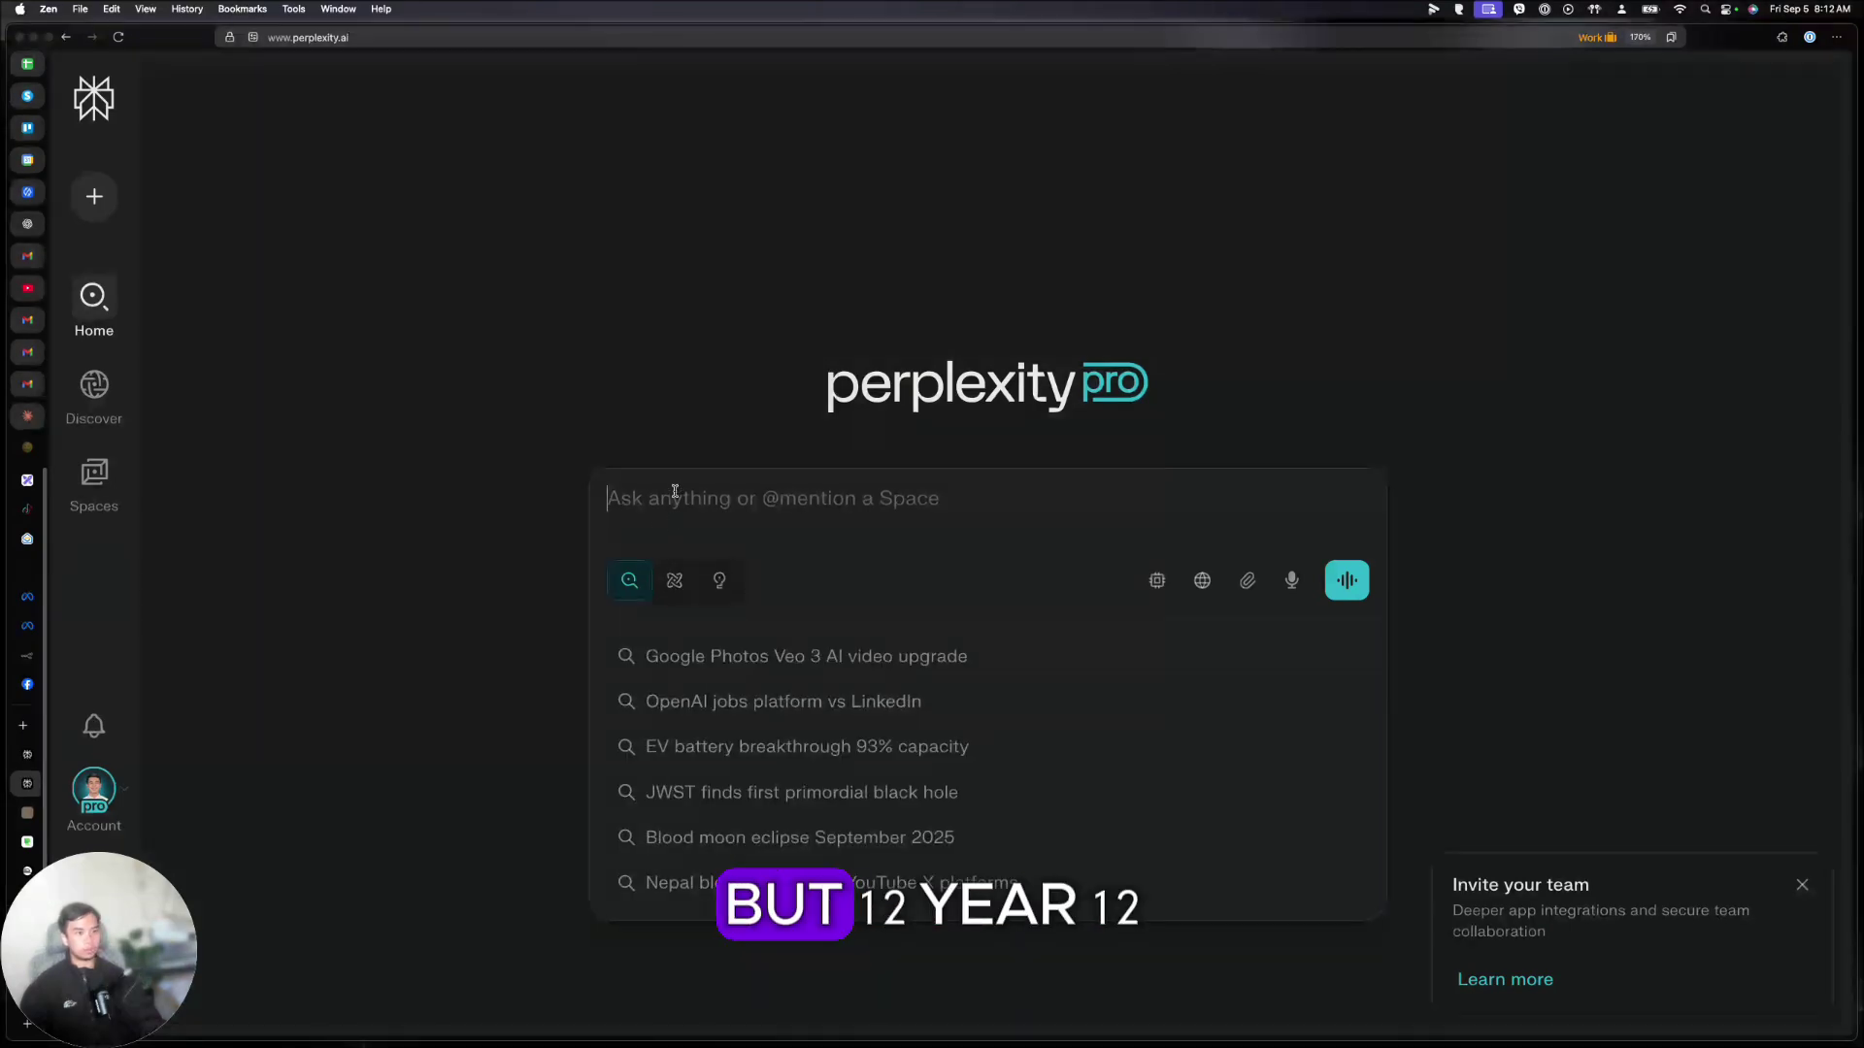
pyautogui.click(487, 501)
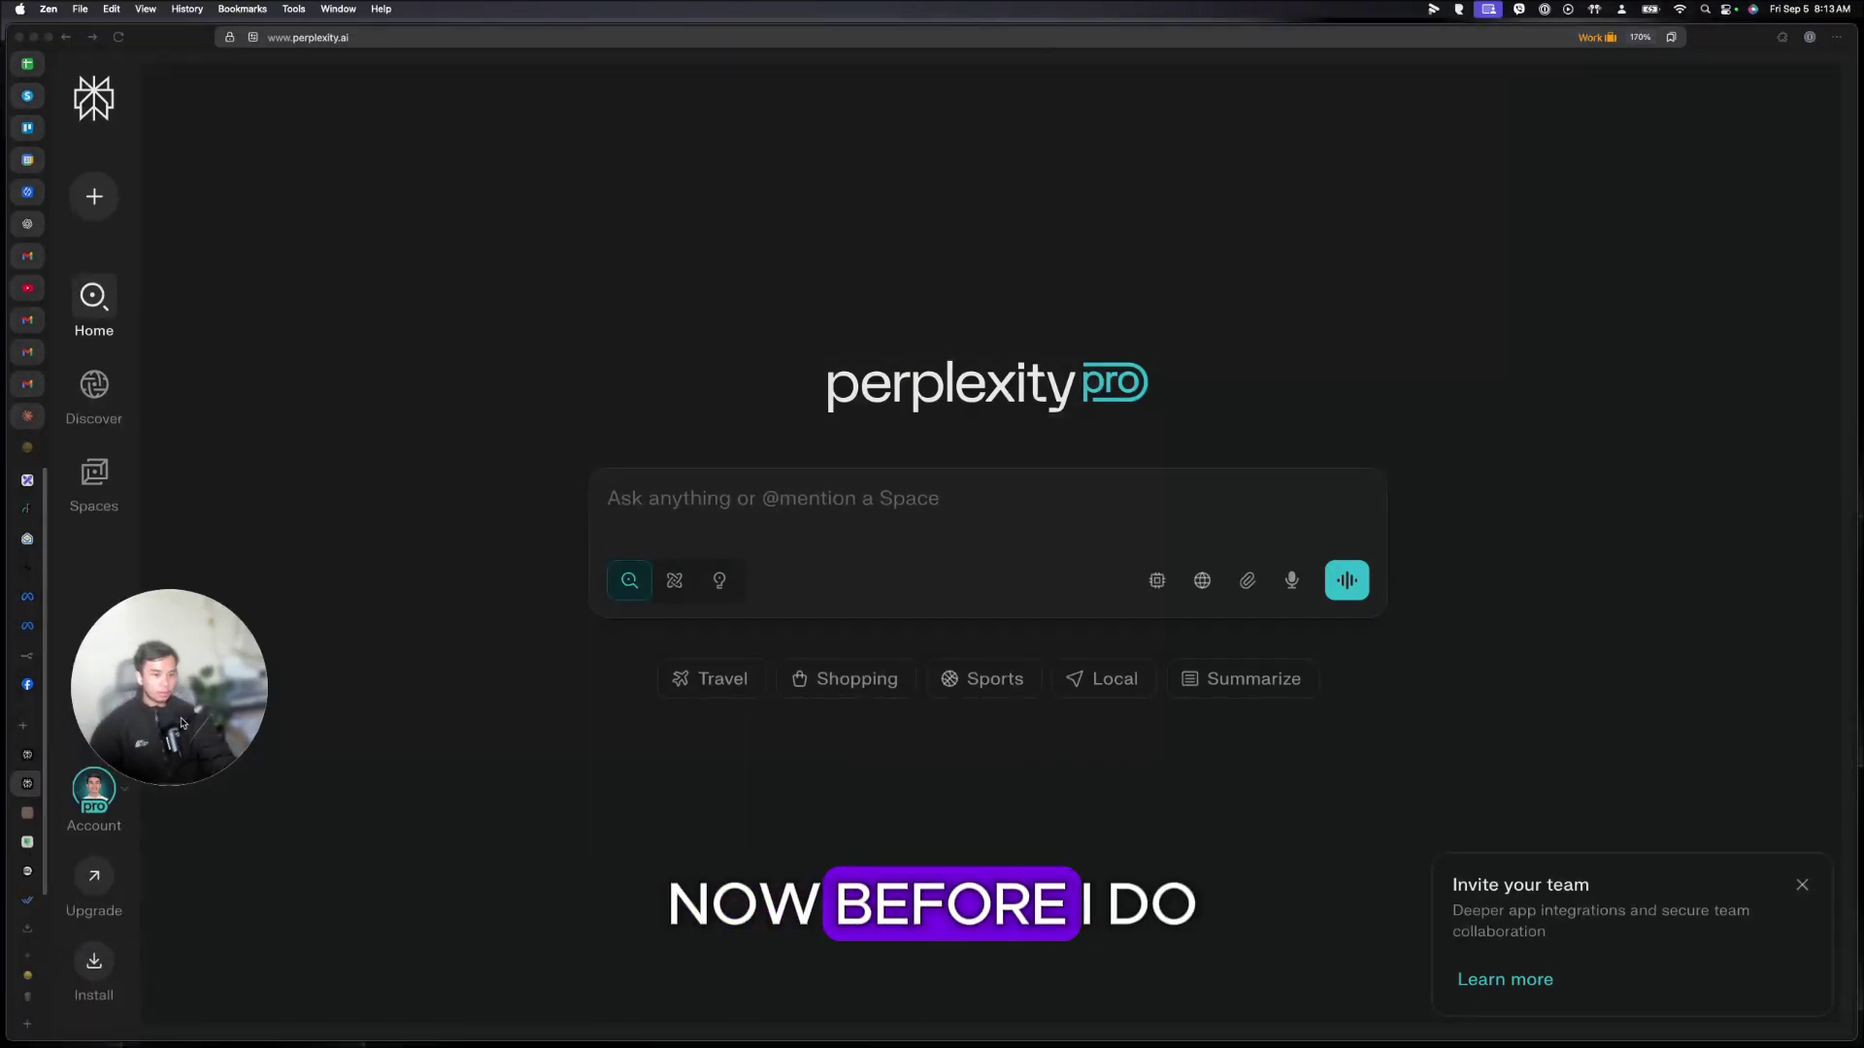
# Reach Manage subscription in the account settings from the avatar menu
pyautogui.click(95, 793)
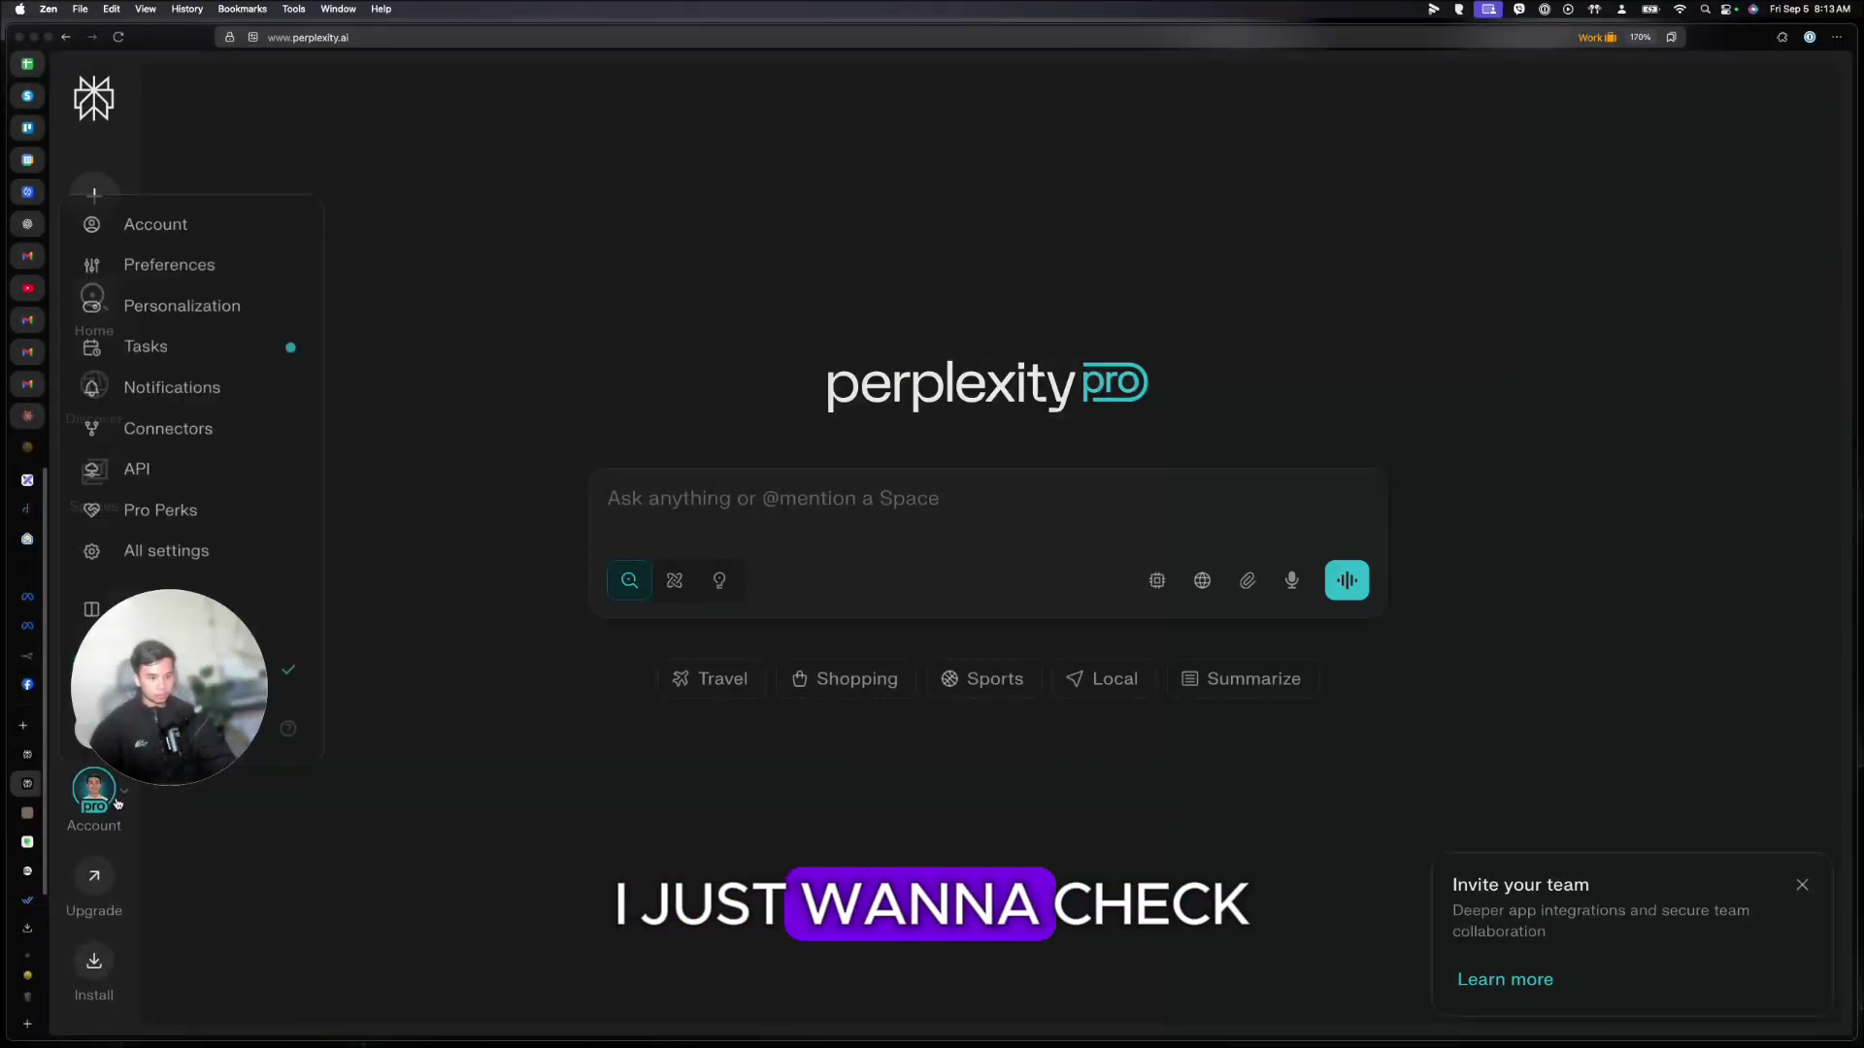
pyautogui.click(219, 557)
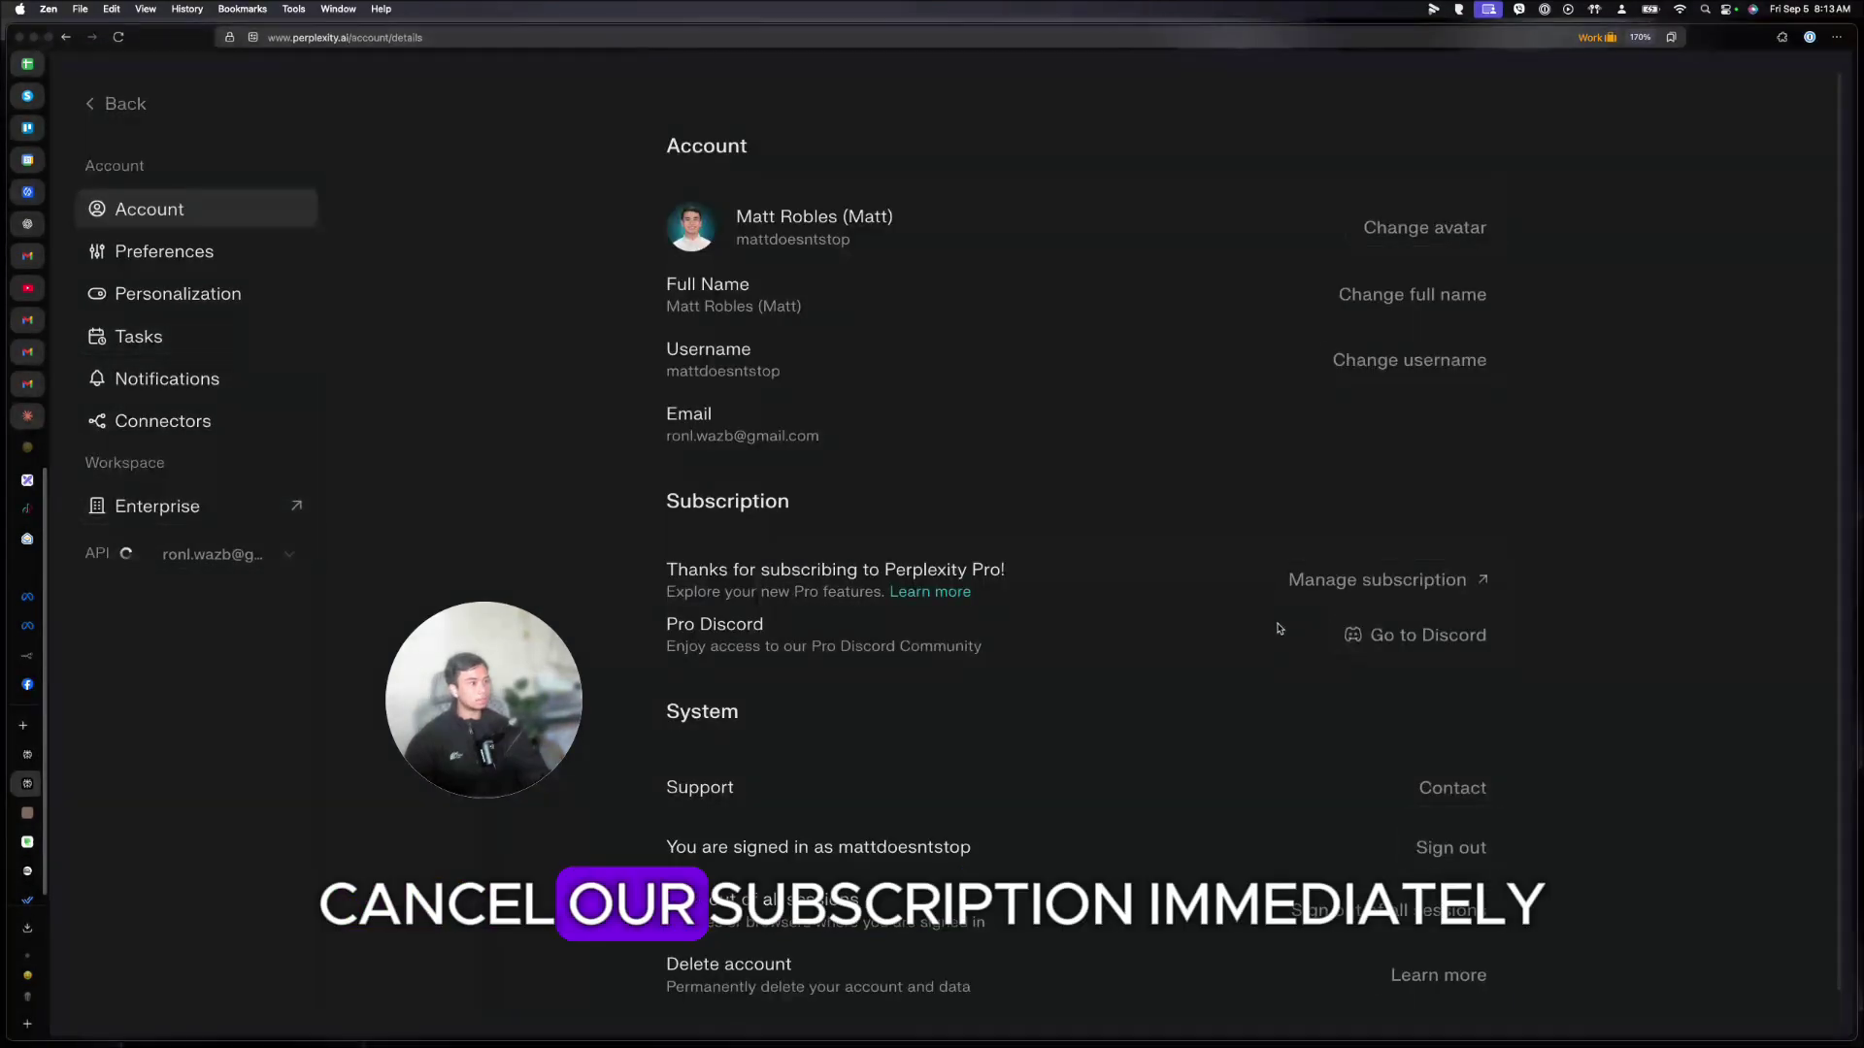
pyautogui.click(1322, 579)
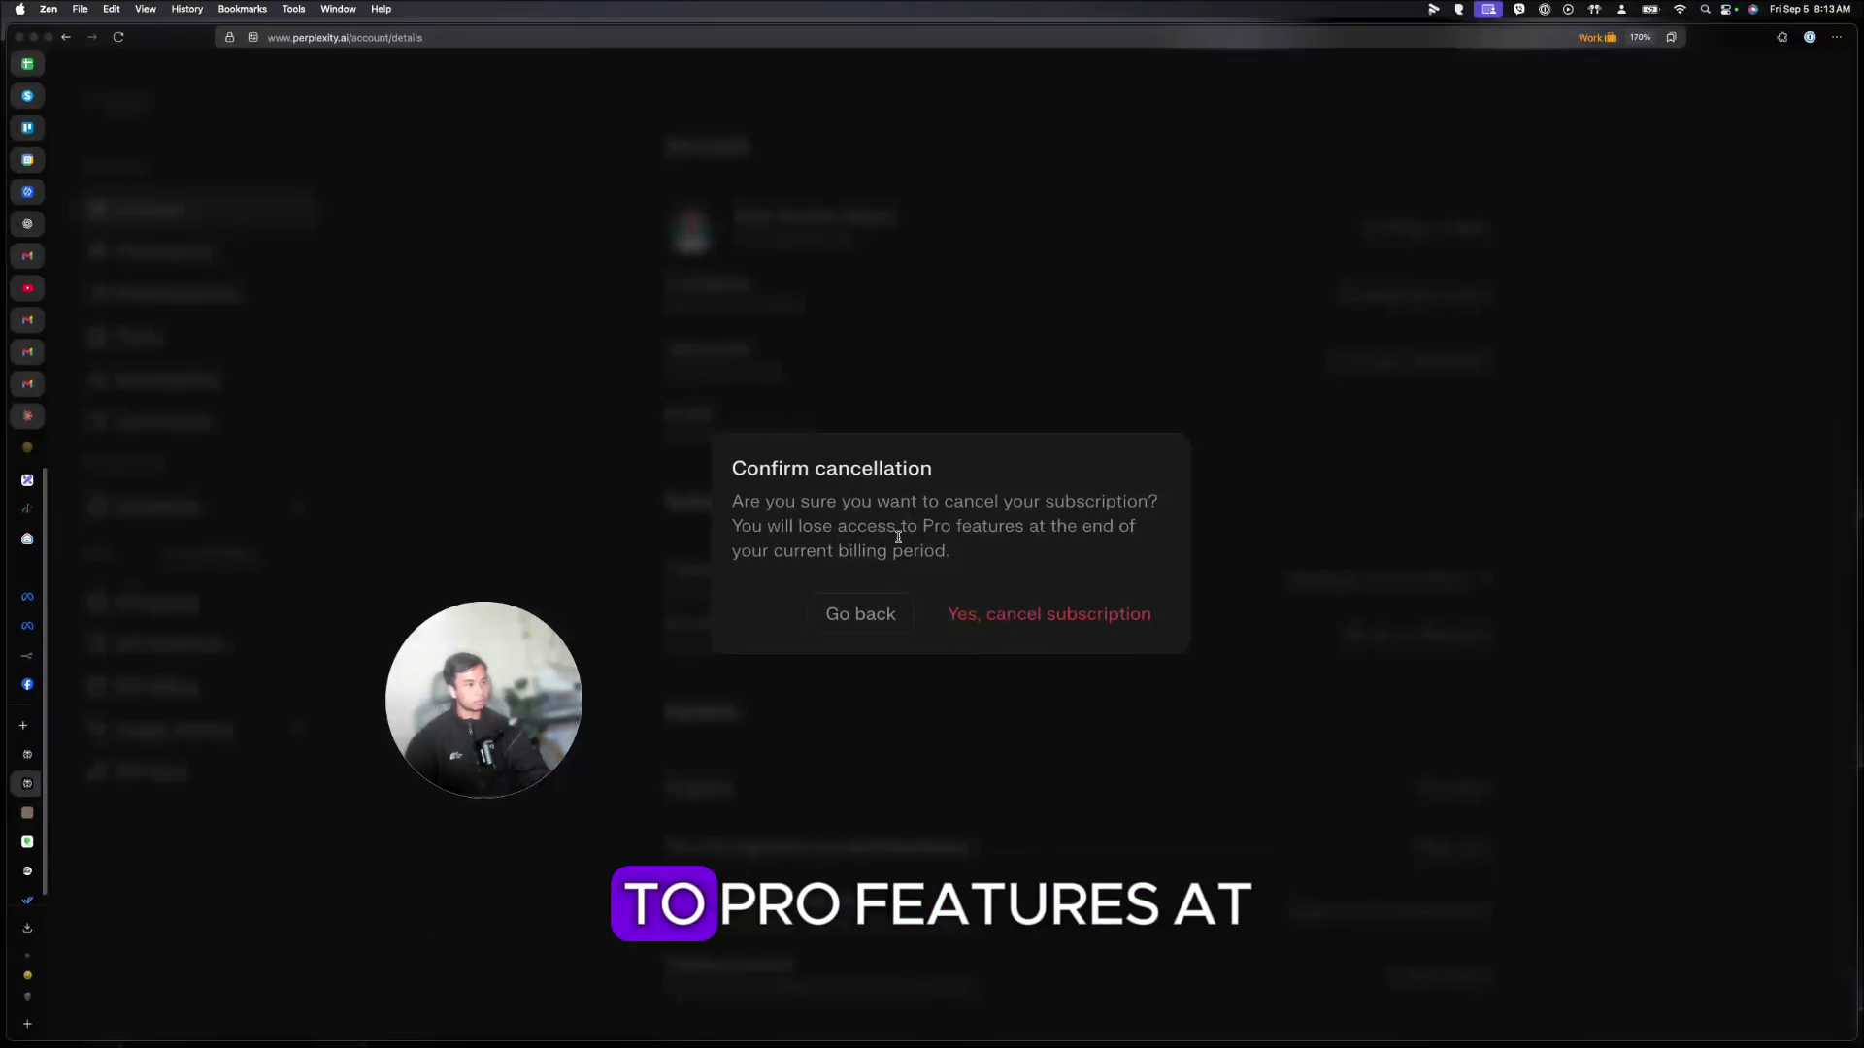
# Confirm 'Yes, cancel subscription', close the PayPal details and return to the home page
pyautogui.click(1049, 613)
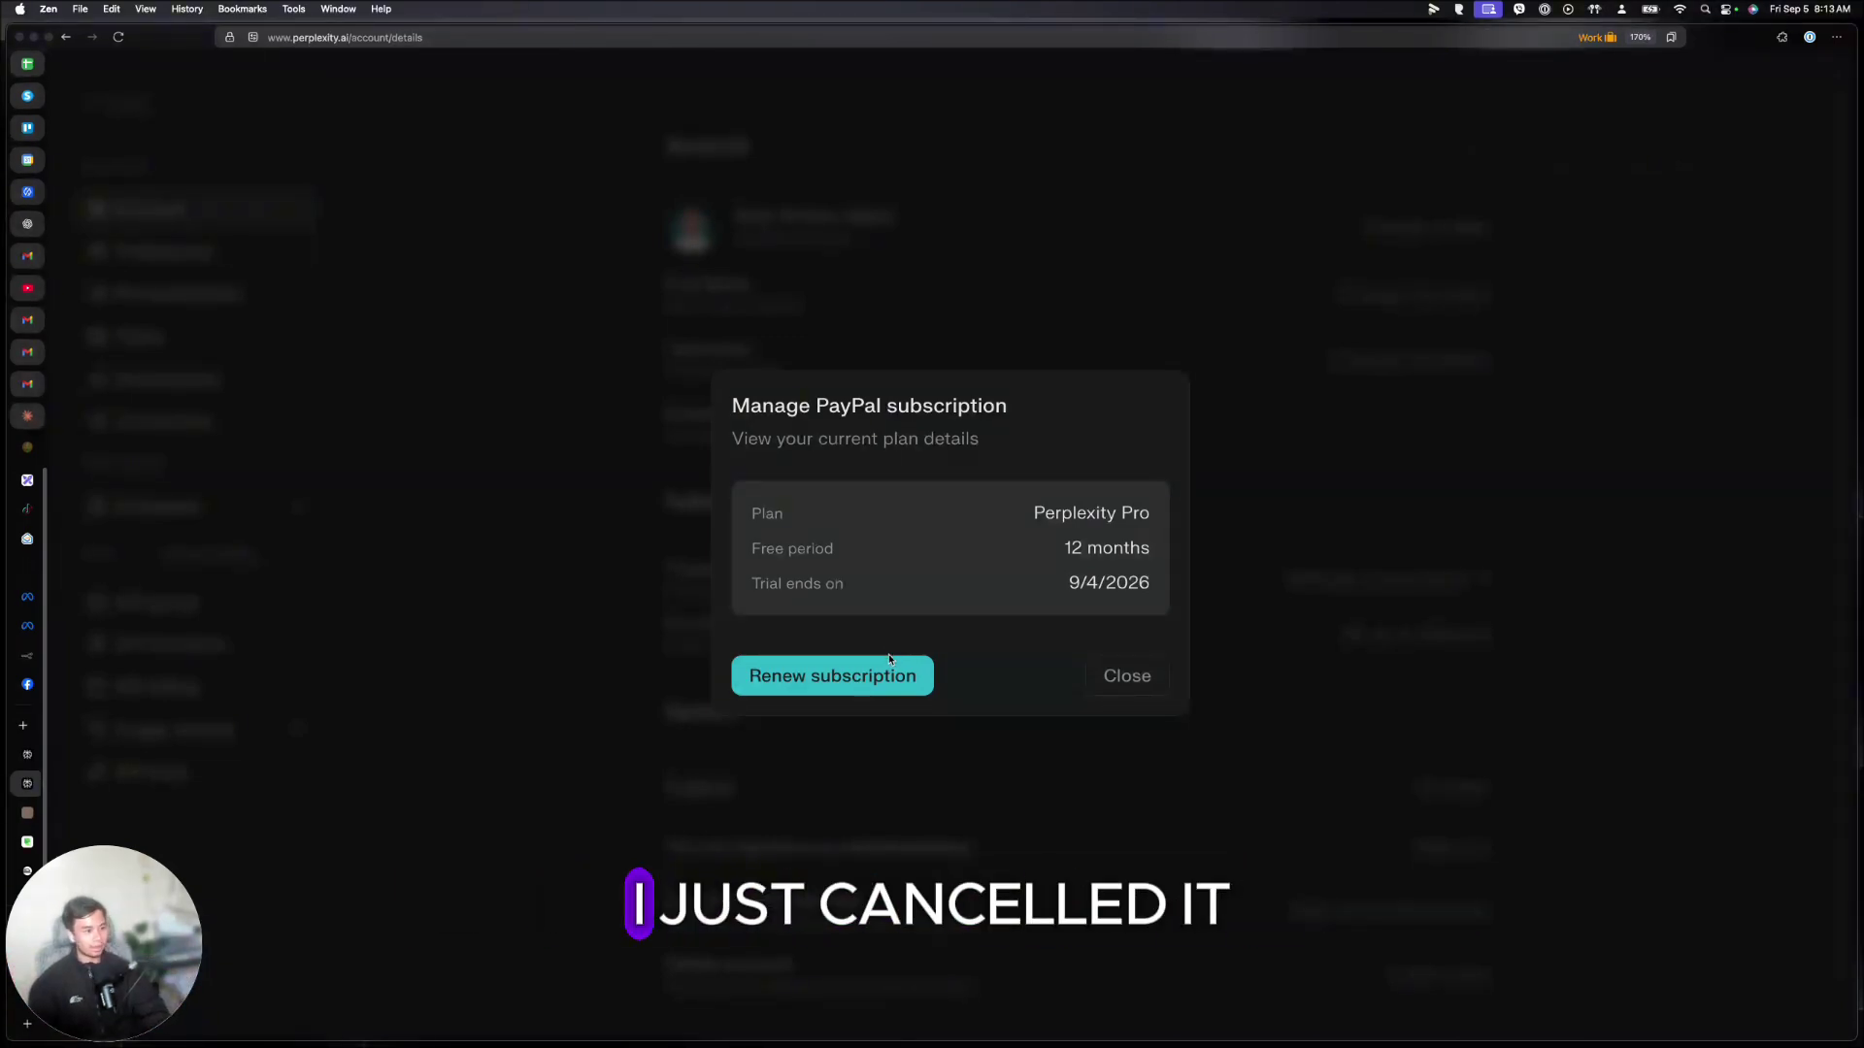
pyautogui.click(1116, 675)
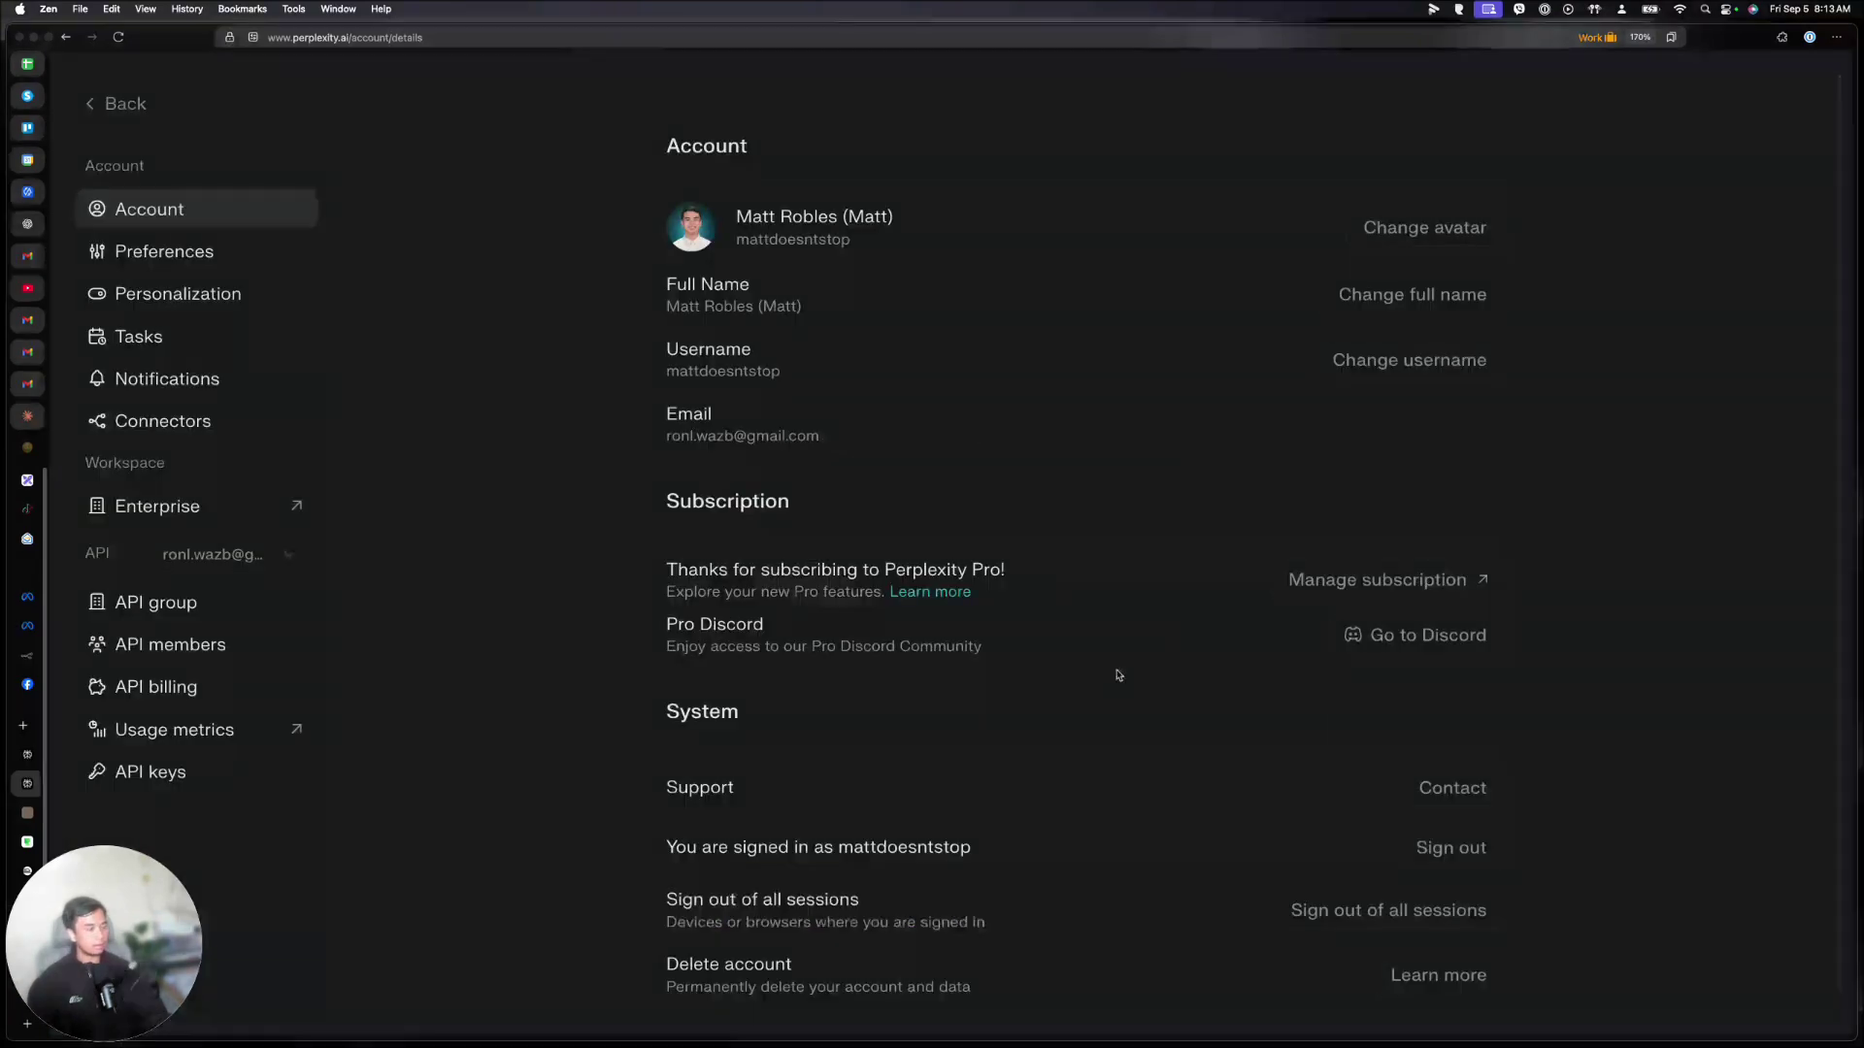
pyautogui.click(126, 104)
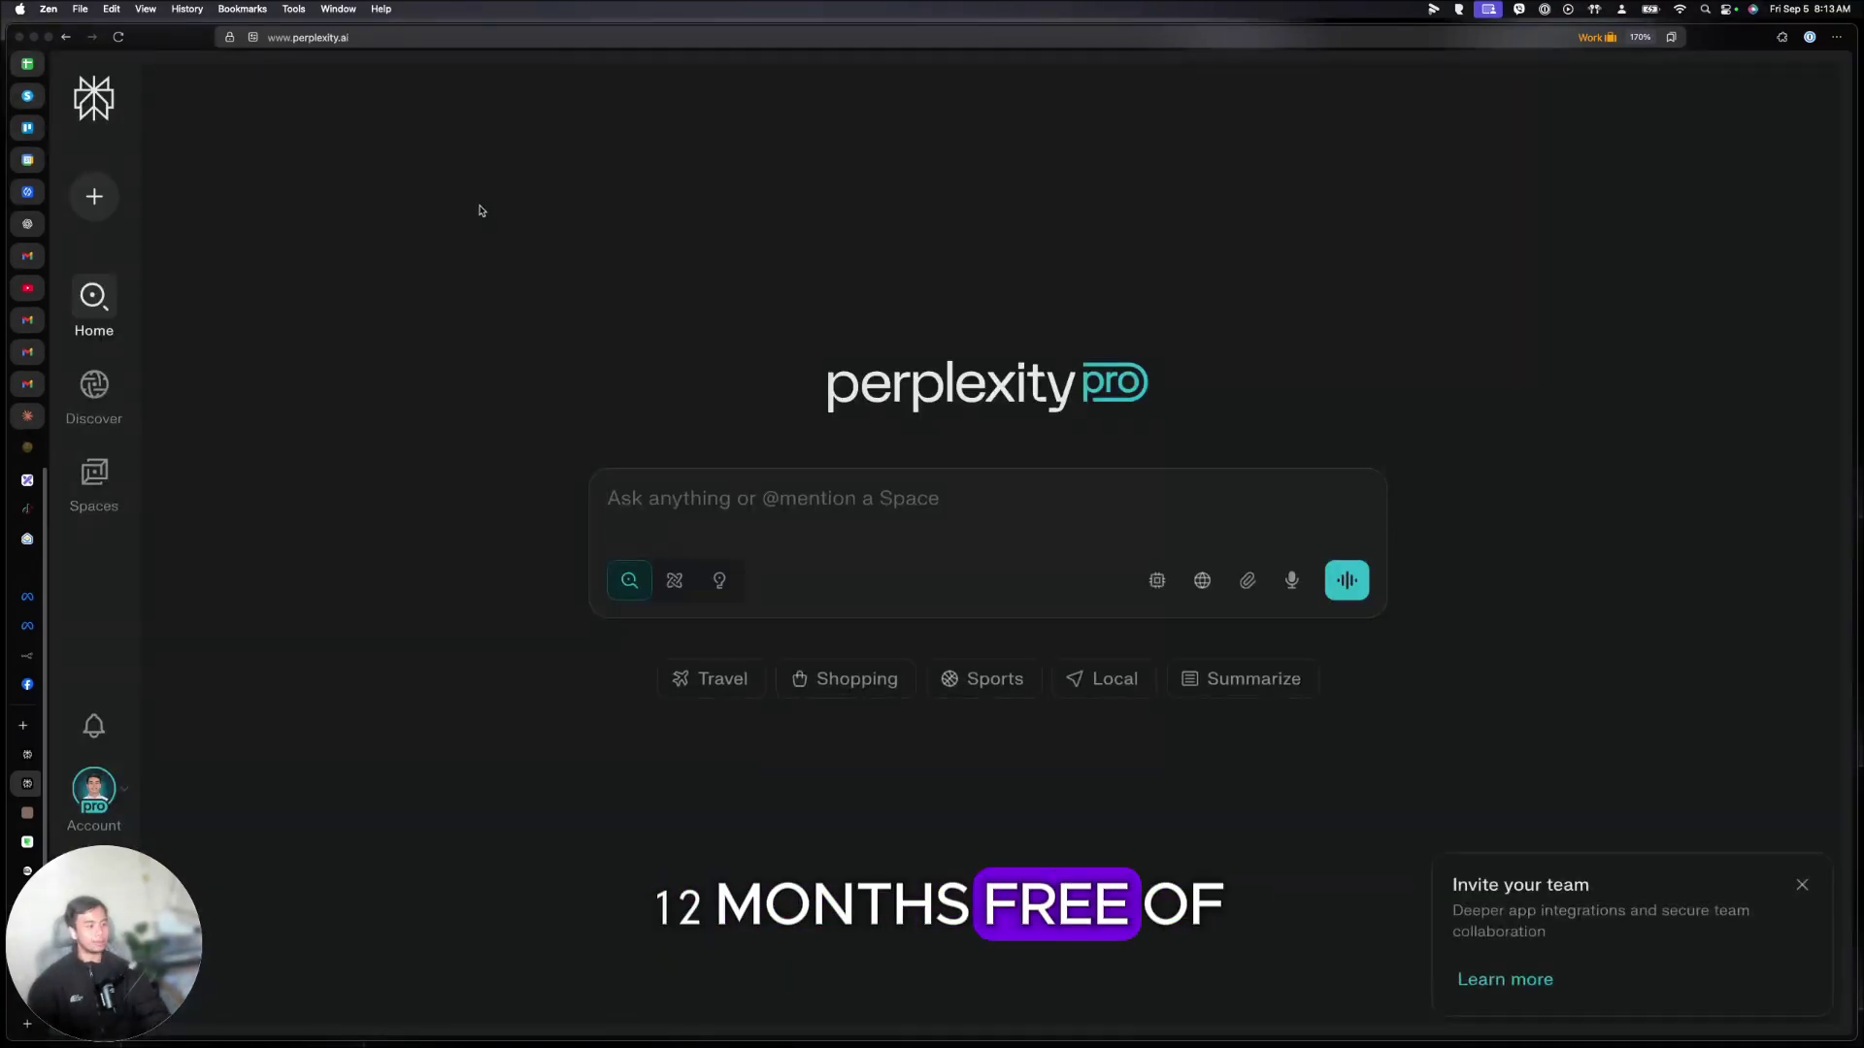